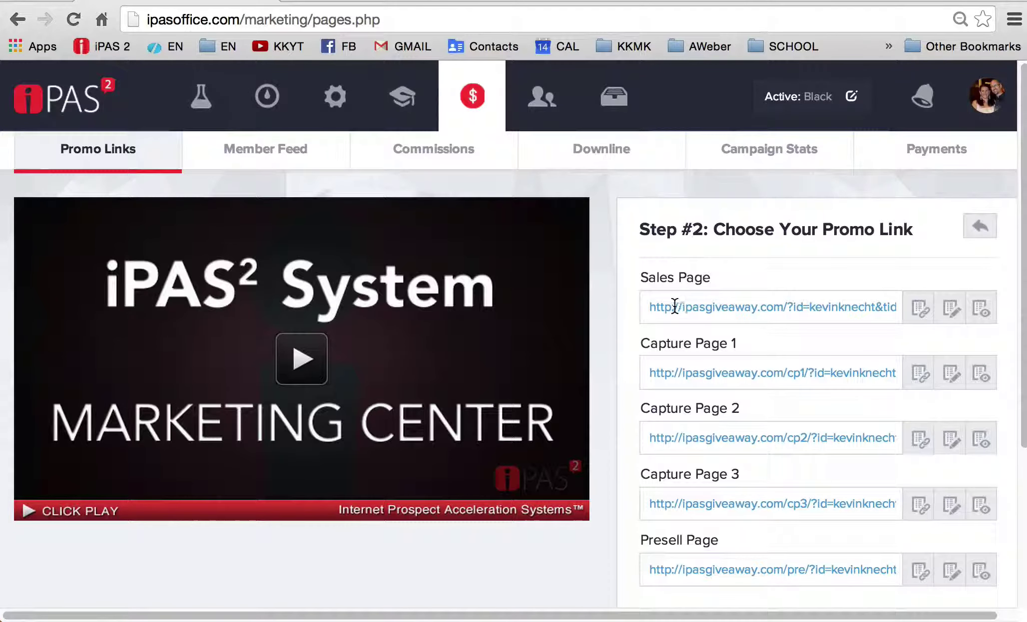
- Copy the Sales Page promo link, view its page in a new browser tab, and return to the promo links
click(676, 305)
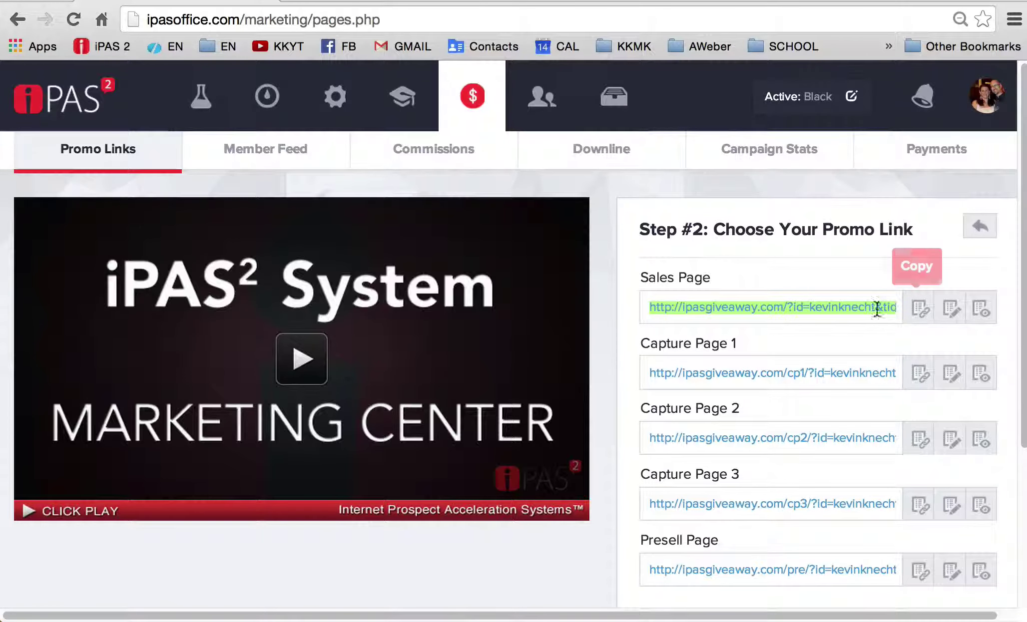
right_click(866, 313)
click(757, 388)
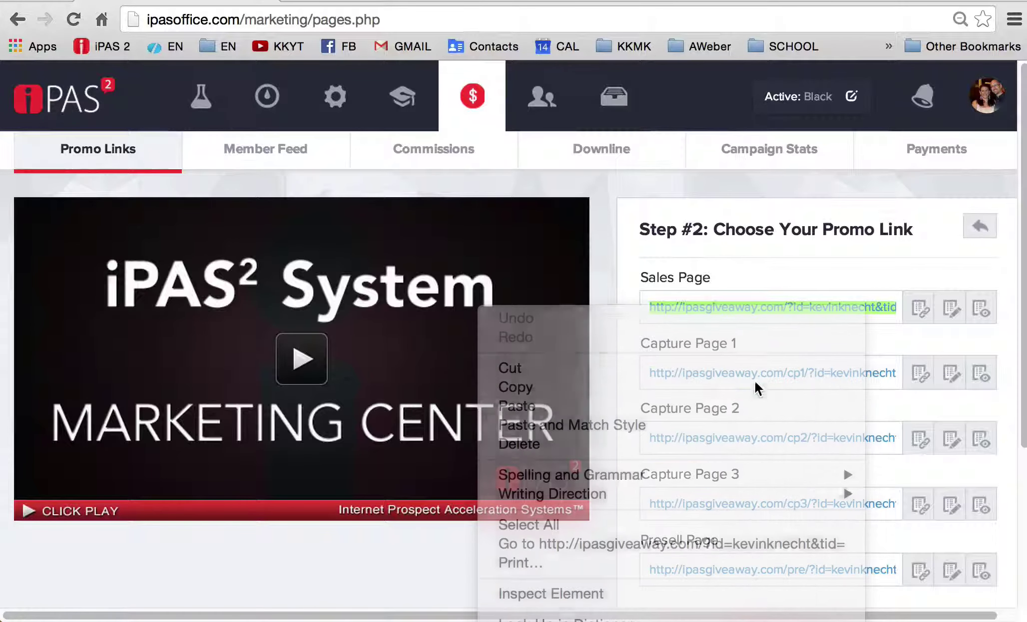
click(287, 3)
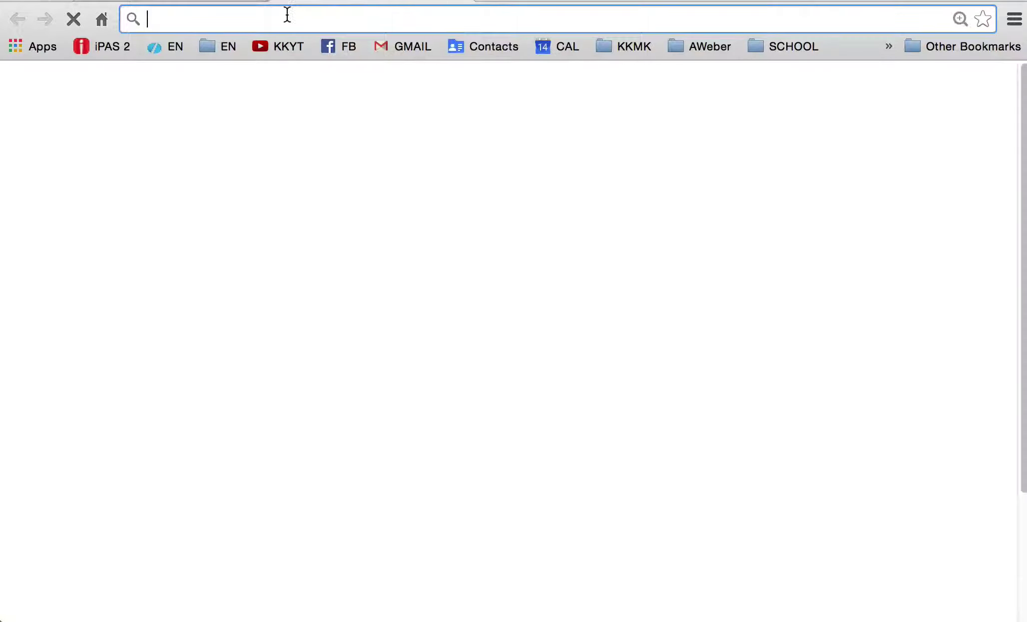
key(super+v)
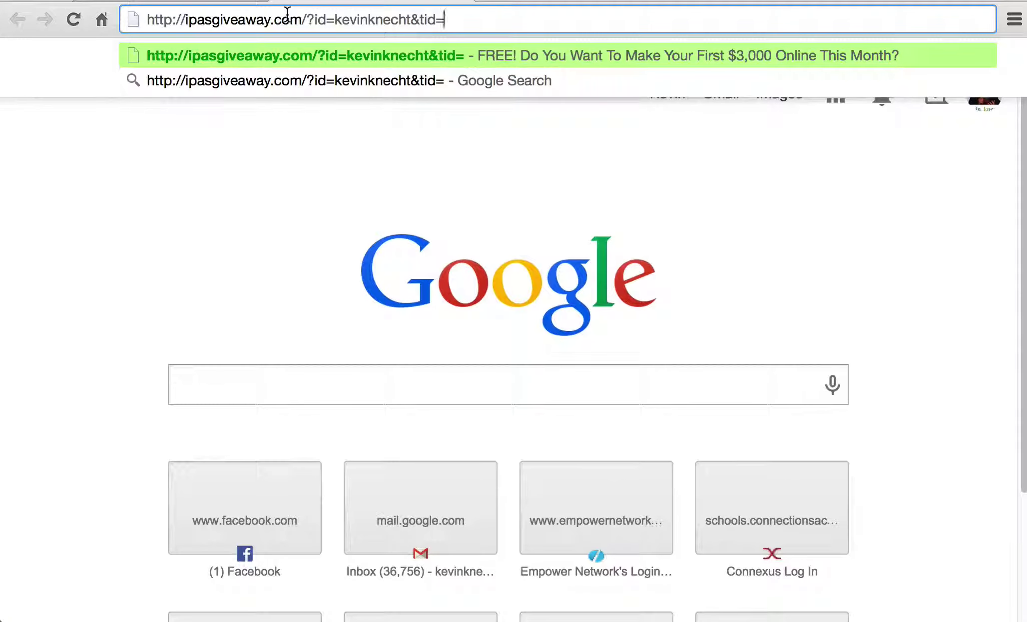
key(Return)
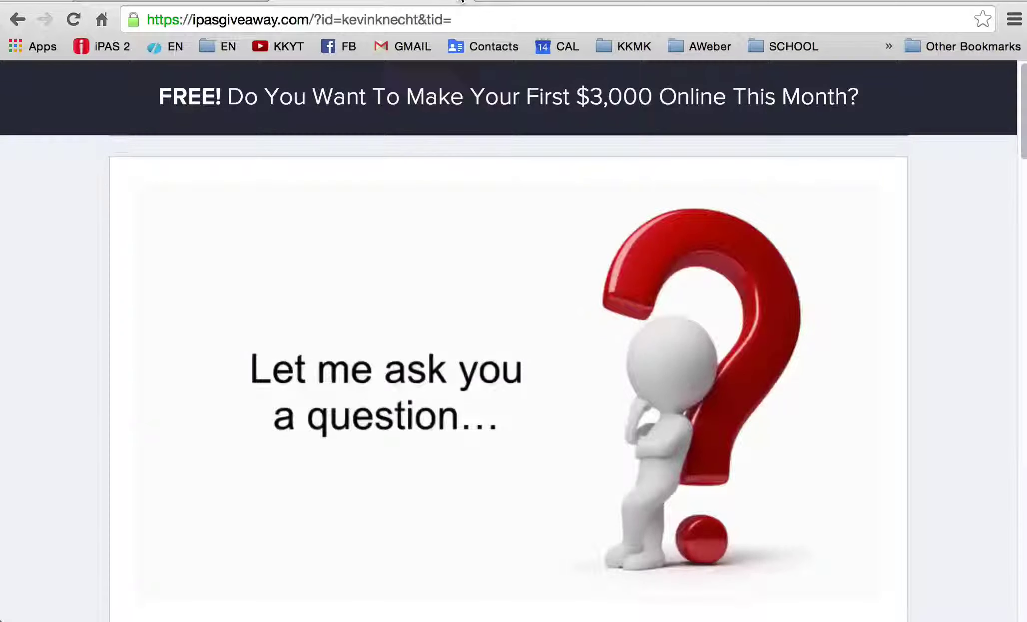
click(460, 1)
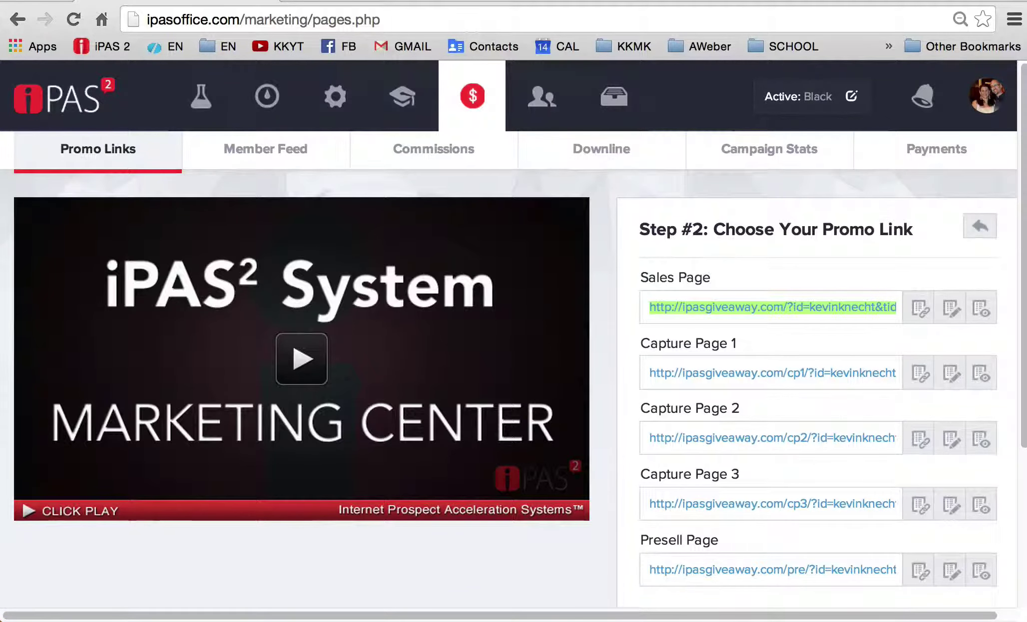
- Open growrichdomains.com in a new browser tab
key(super+t)
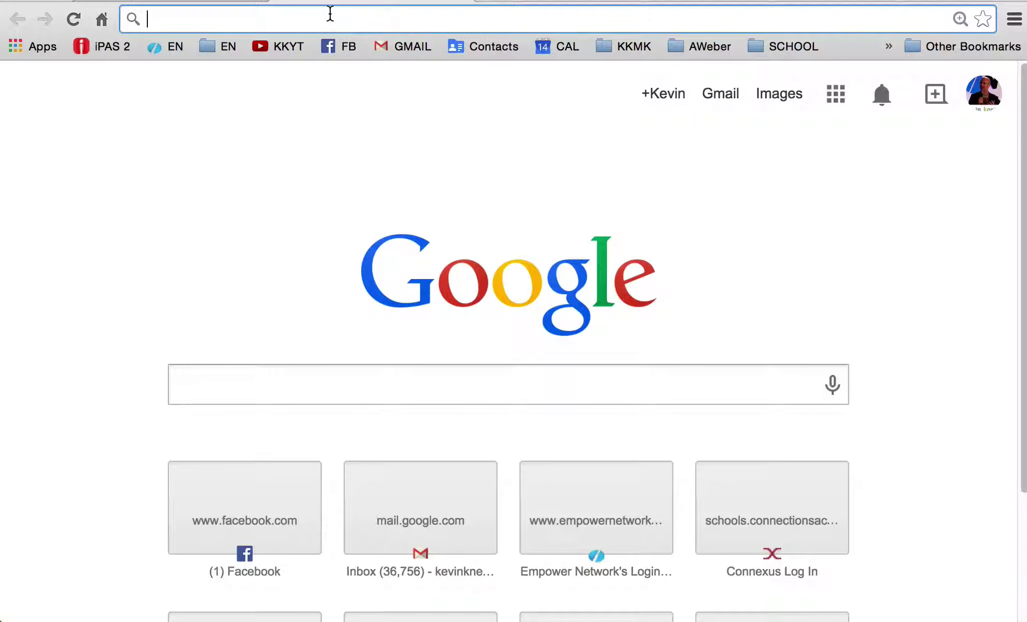
text(growrich)
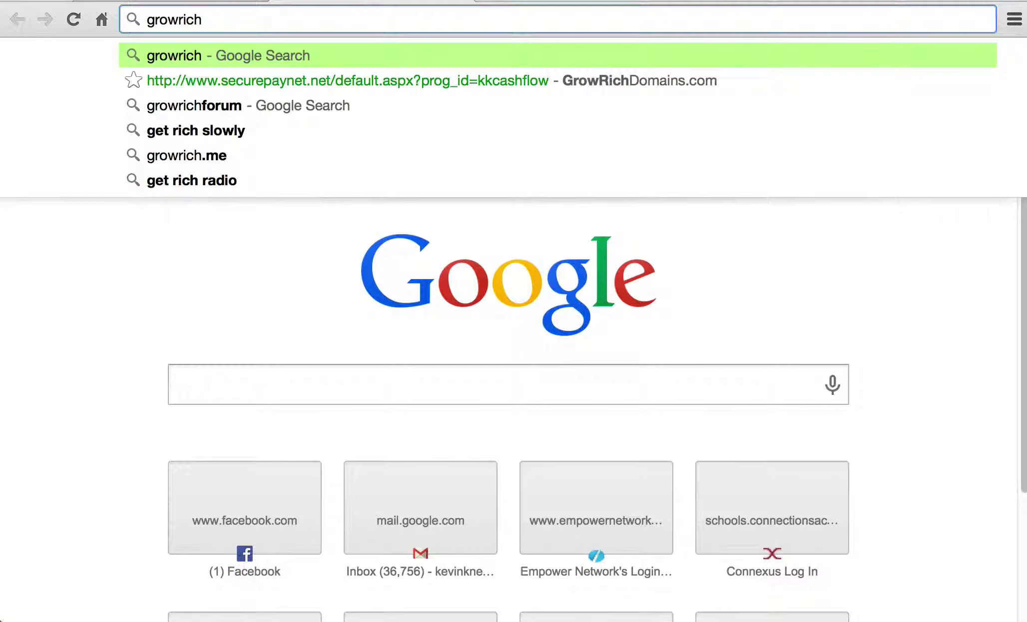
text(domains)
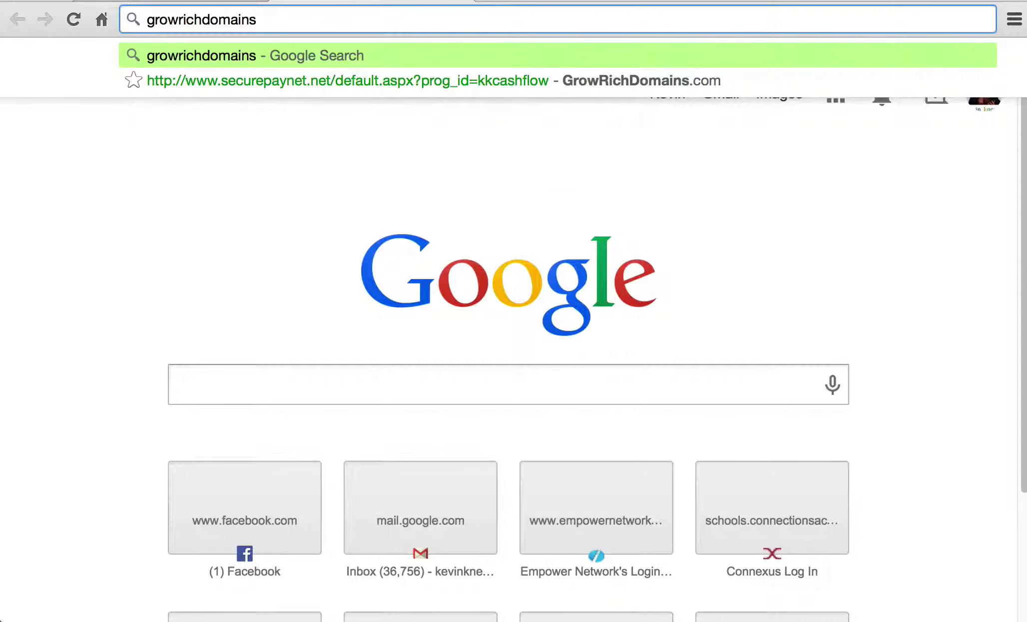
text(.com)
key(Return)
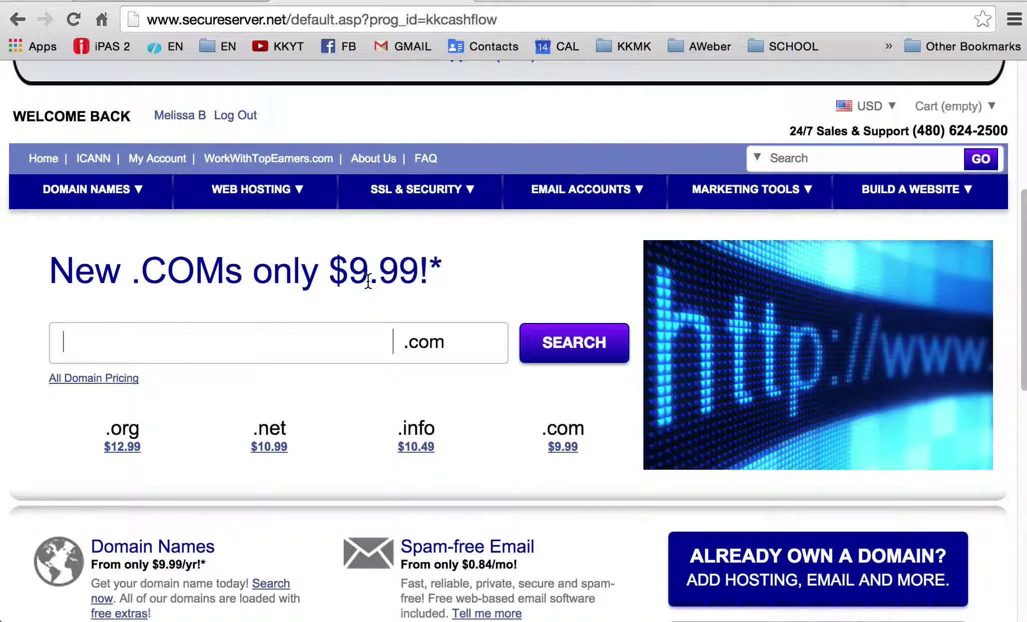
- Search for the domain myawesomewebiste with the .com extension and review its availability and price
text(m)
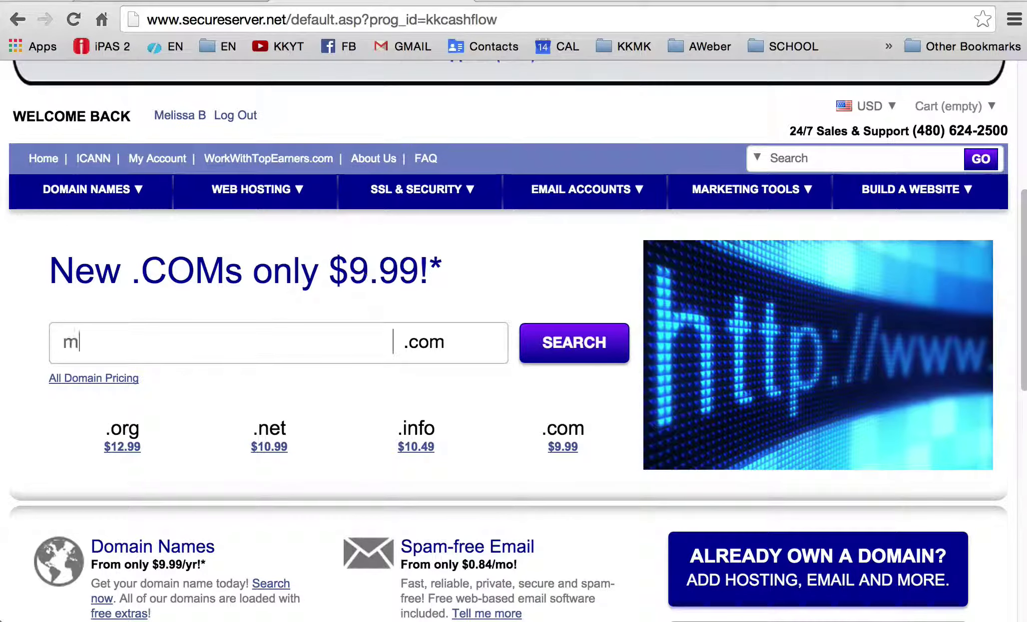
text(yawesomewebiste)
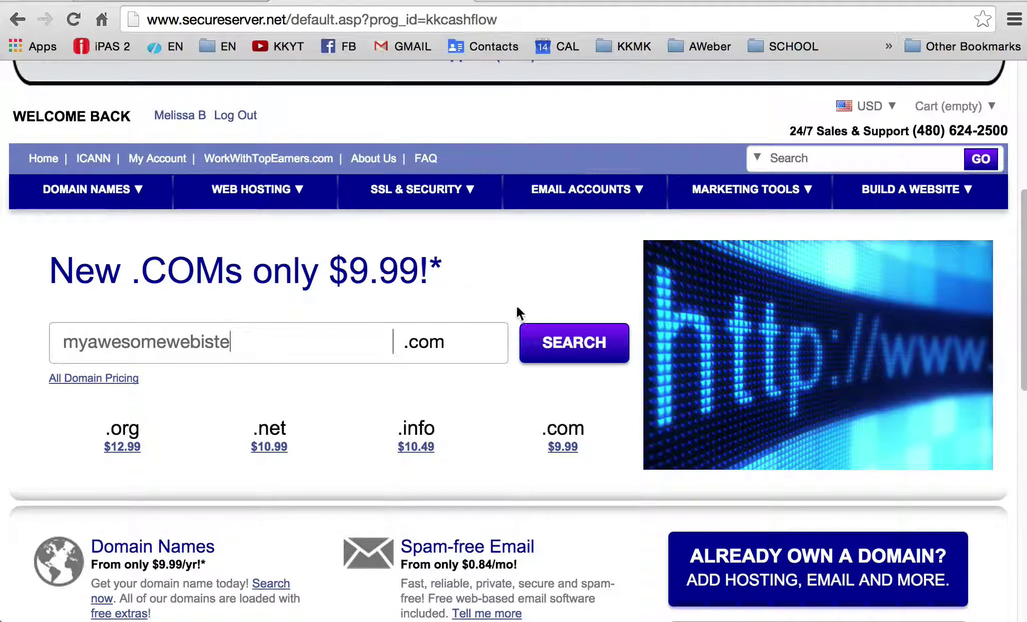
click(553, 342)
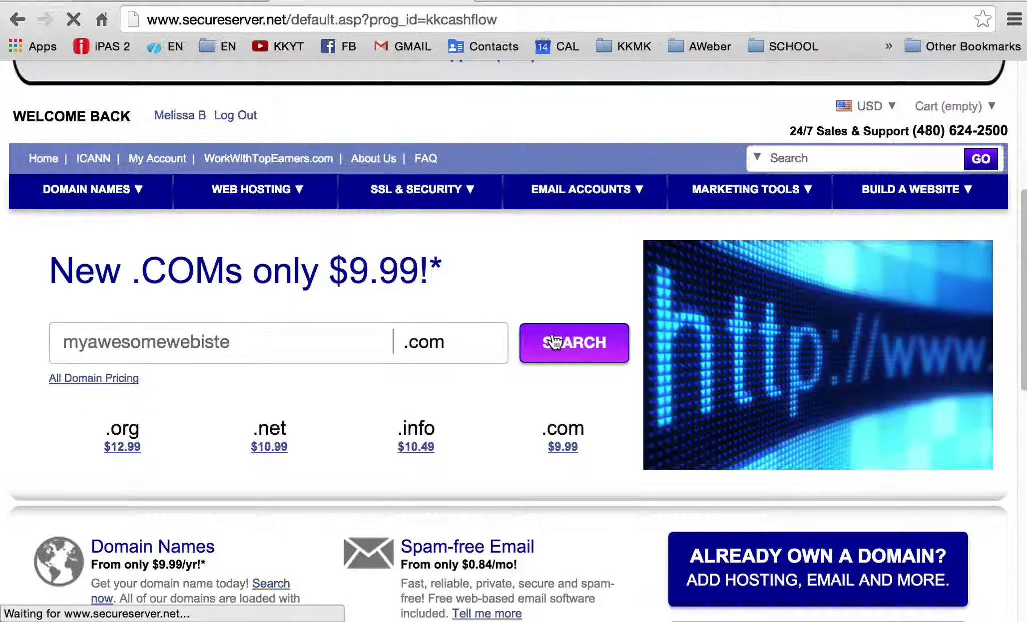
scroll(452, 325, down, 5)
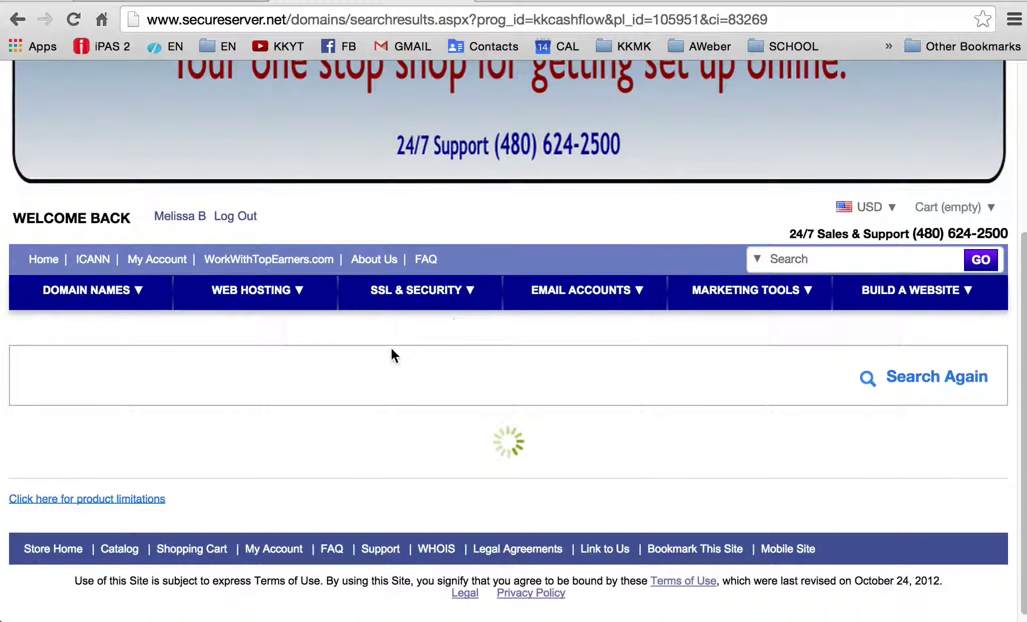
scroll(391, 348, down, 2)
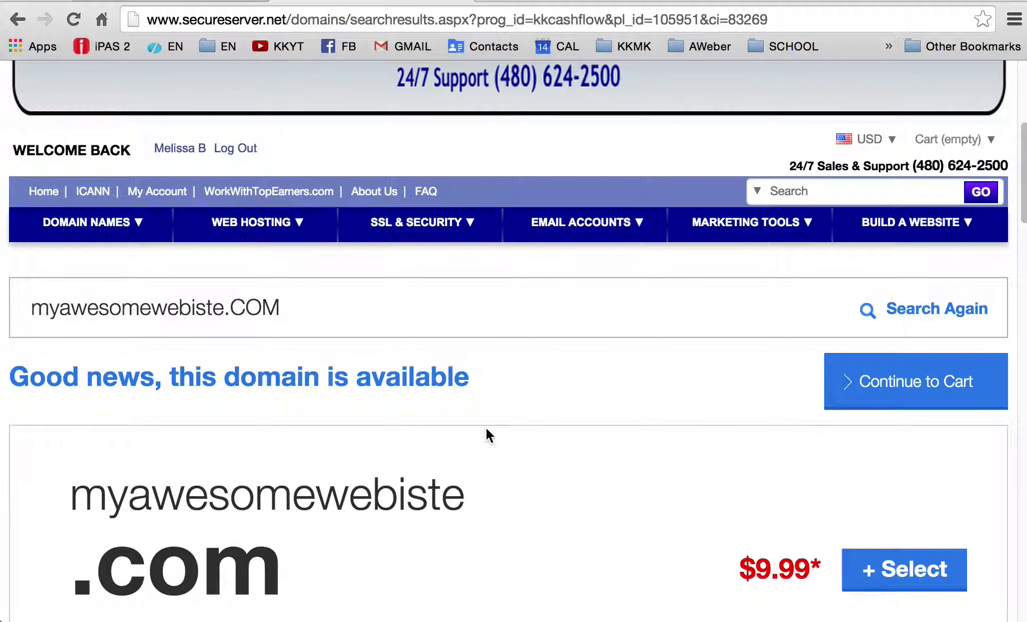
scroll(486, 429, down, 2)
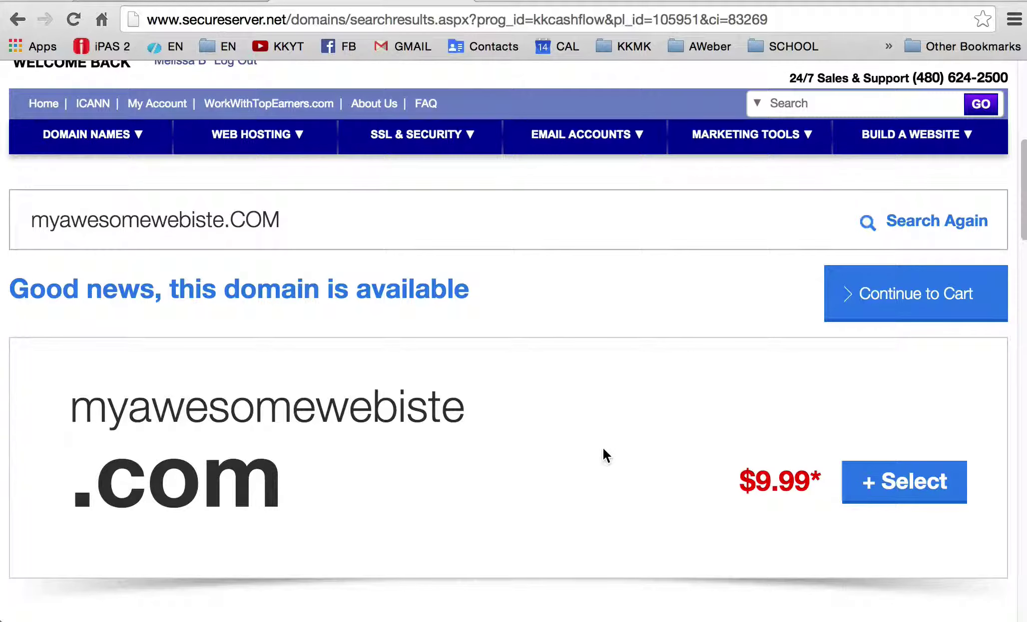
- Search for the .com domain made of the site owner's full name and review the recommended alternatives
scroll(602, 447, up, 8)
scroll(600, 448, down, 5)
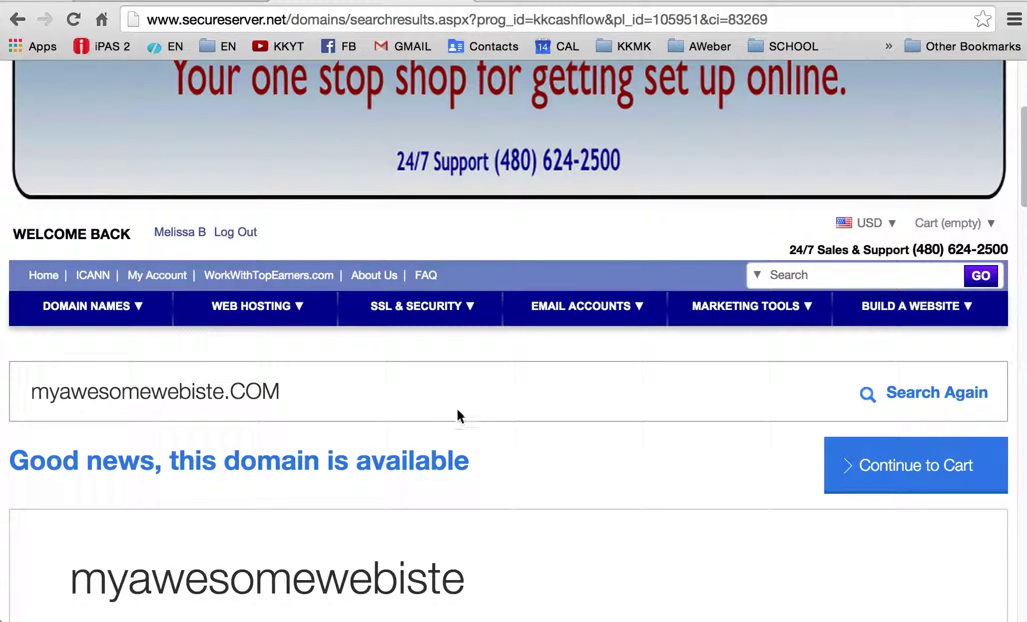
triple_click(427, 380)
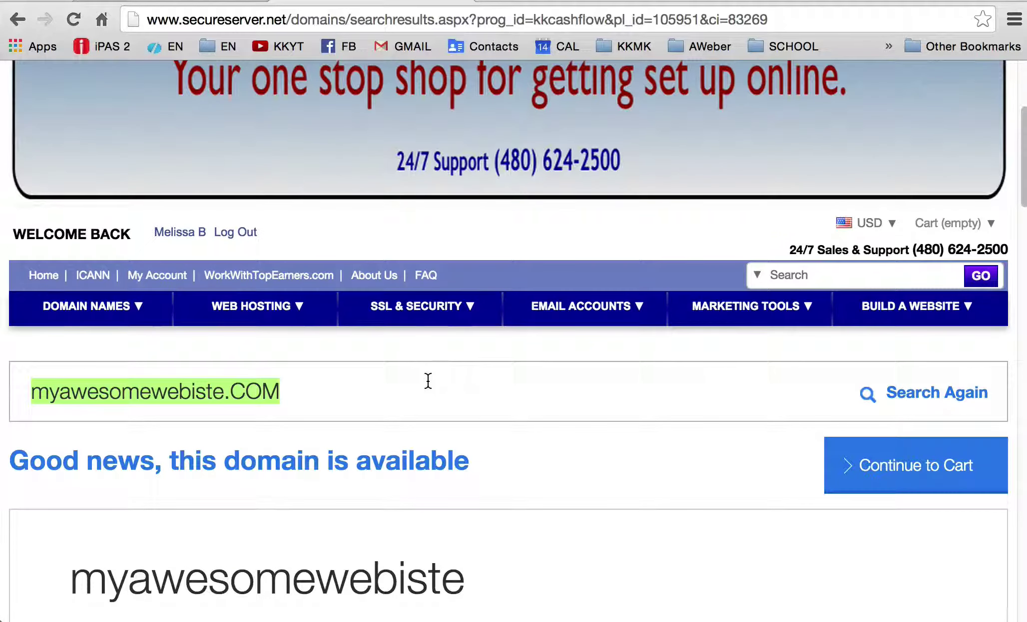
text(kevinknecht.com)
key(Return)
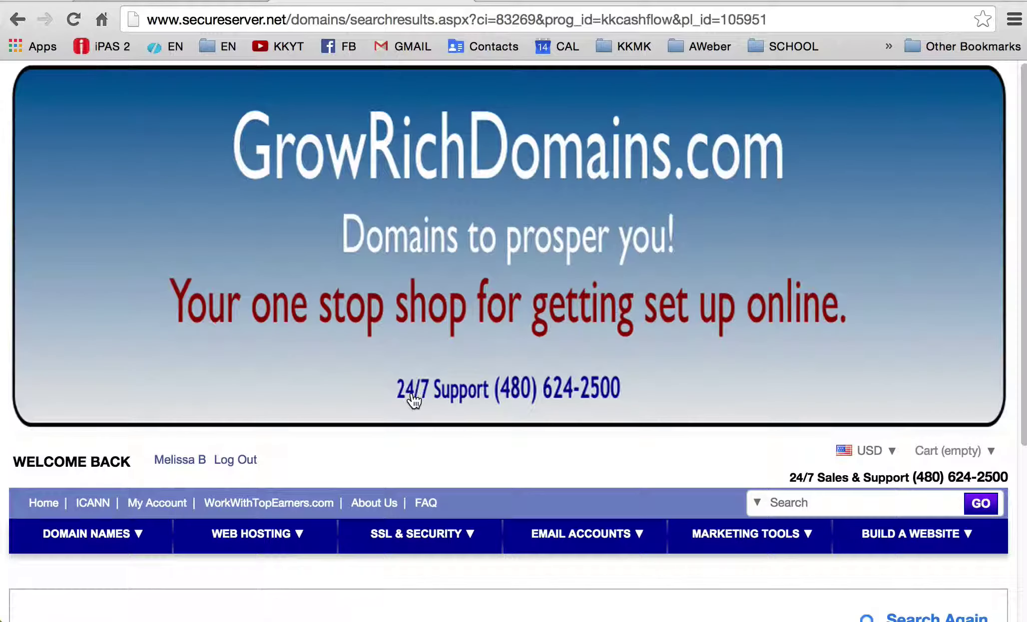
scroll(411, 392, down, 5)
scroll(407, 399, down, 4)
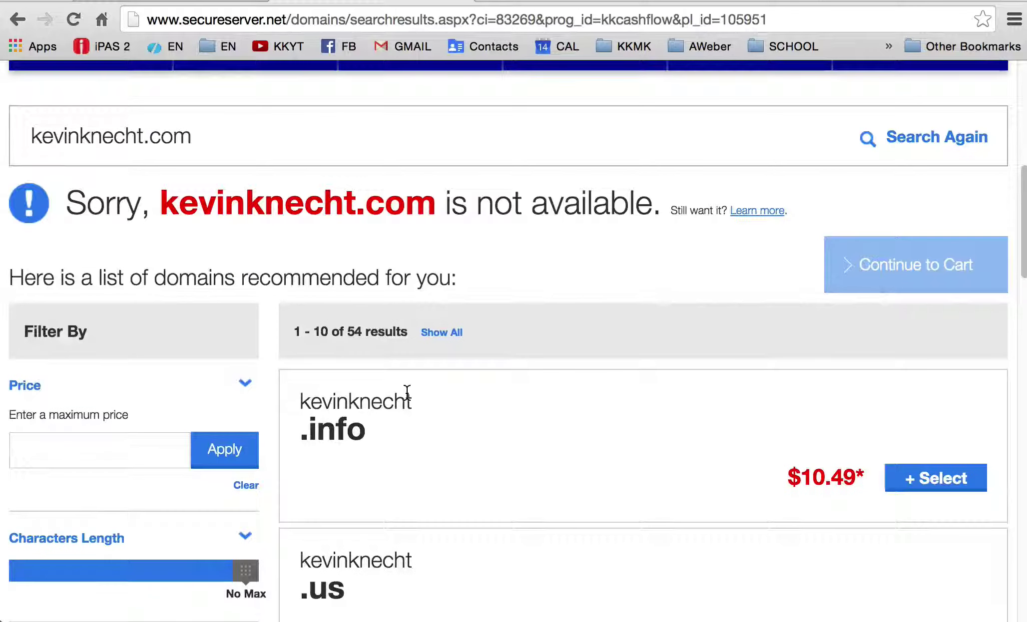
scroll(430, 392, down, 10)
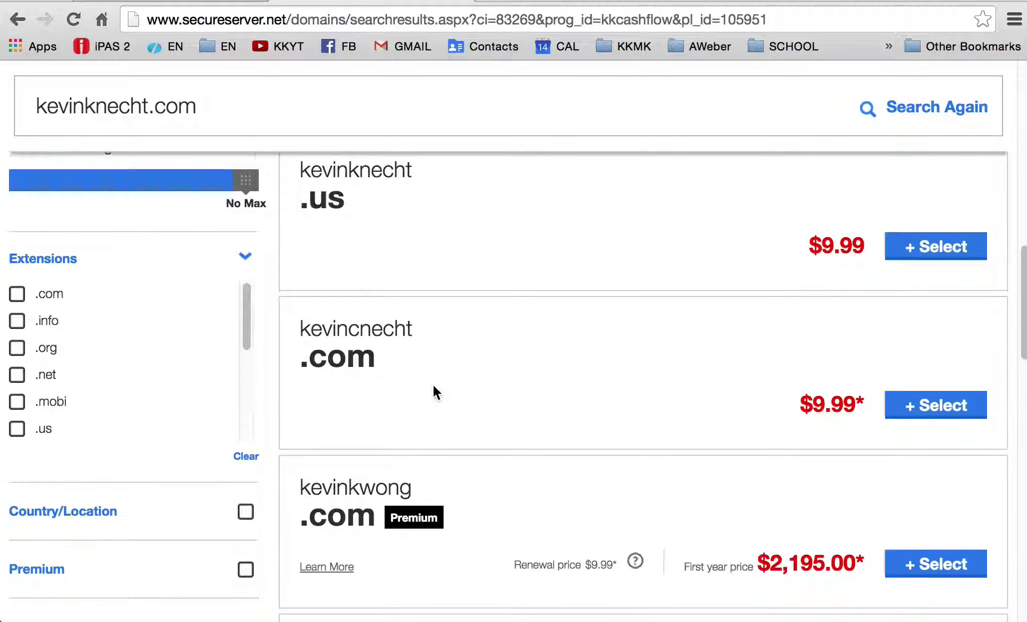
- Search for the .com domain made of "workwith" followed by the site owner's full name and review the result
scroll(433, 387, up, 20)
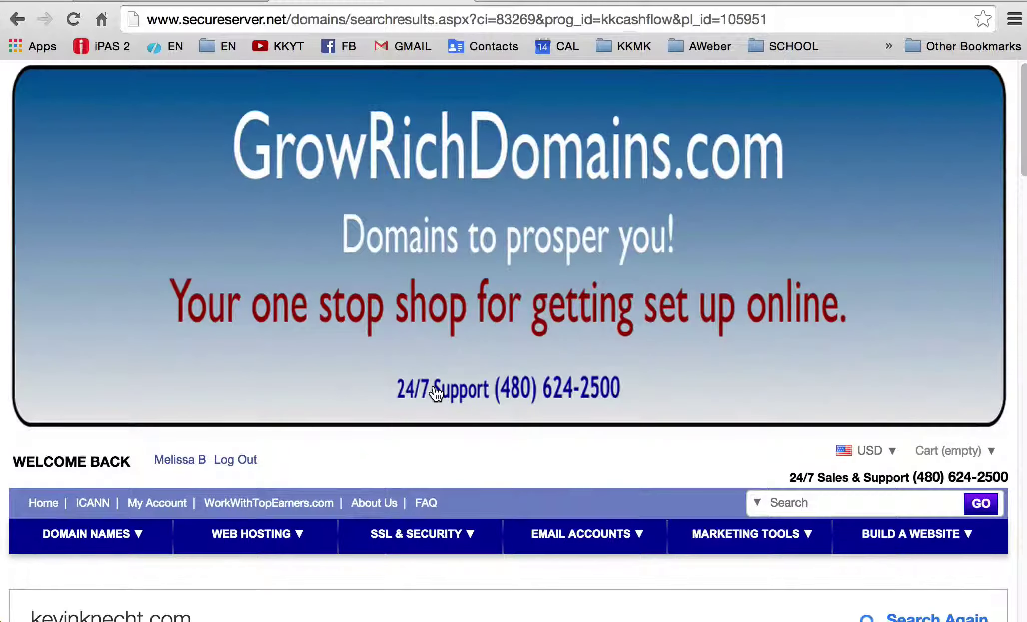
scroll(432, 392, down, 8)
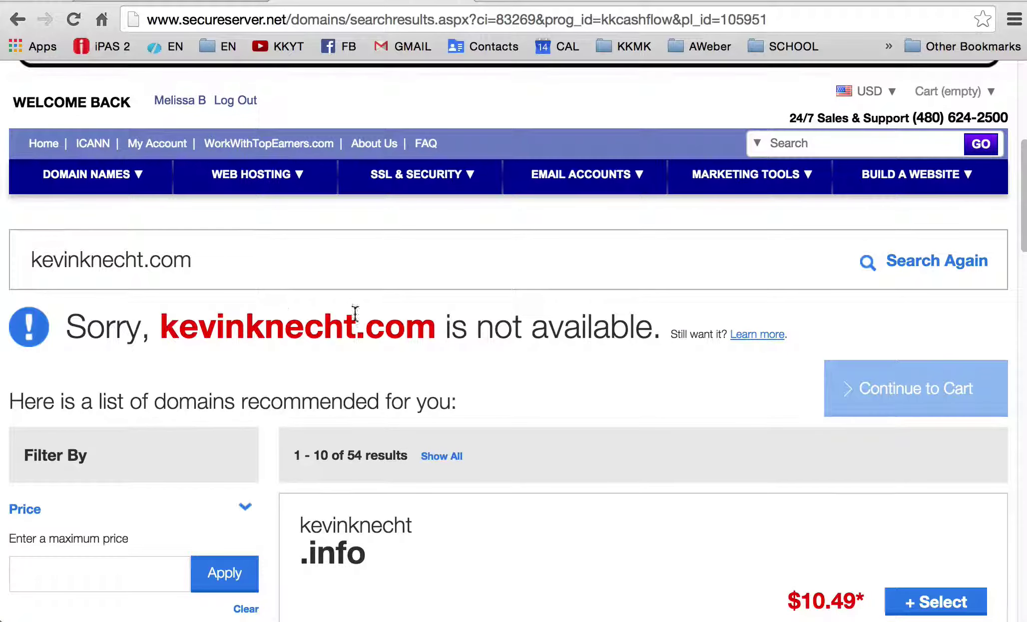
triple_click(276, 259)
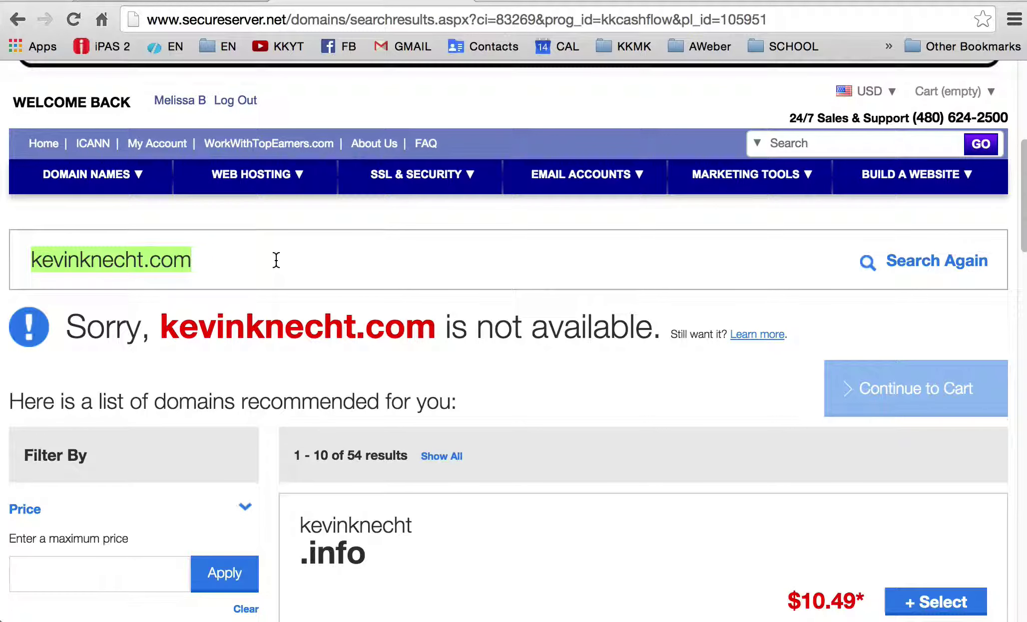
text(workwithke)
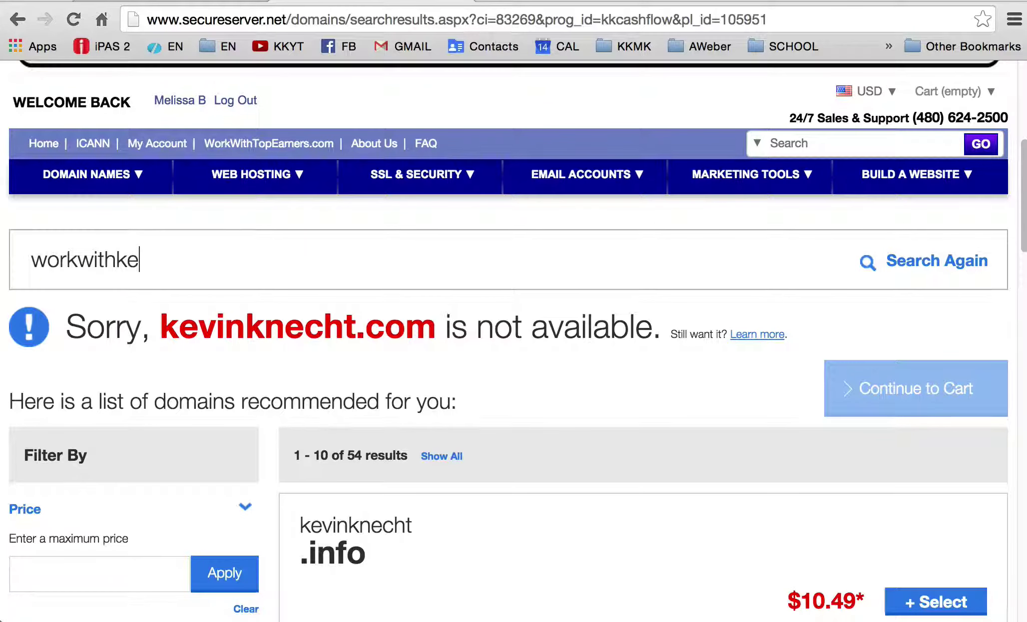
text(vinknecht)
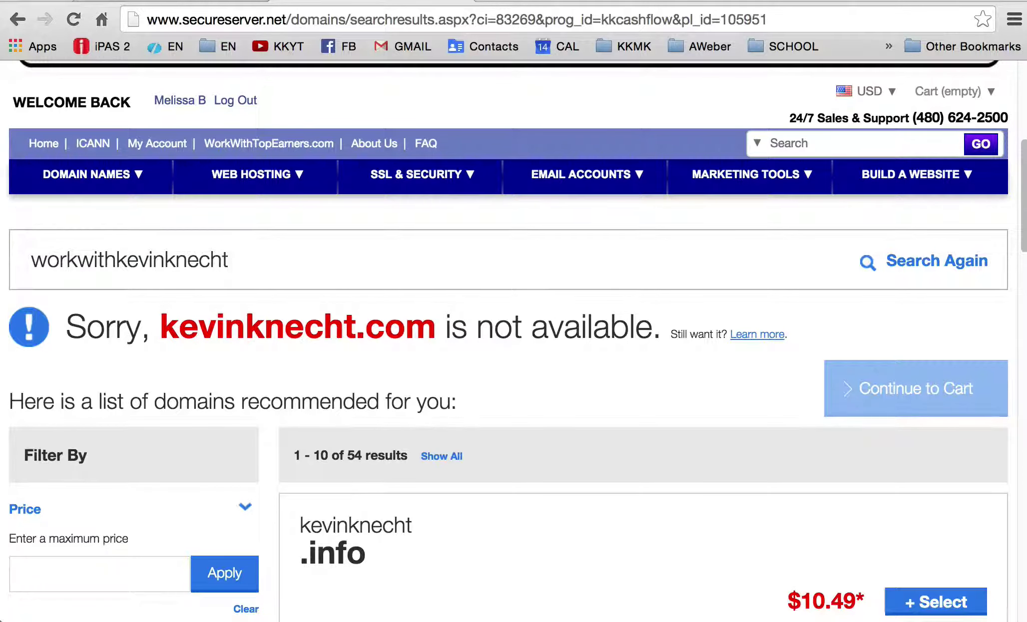
text(.com)
key(Return)
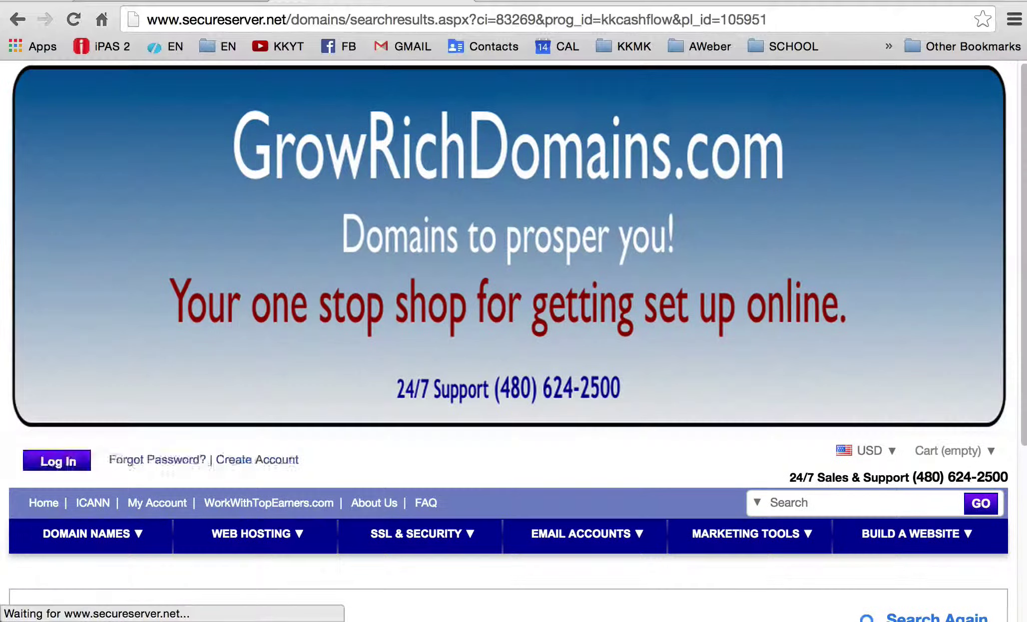
scroll(270, 287, down, 5)
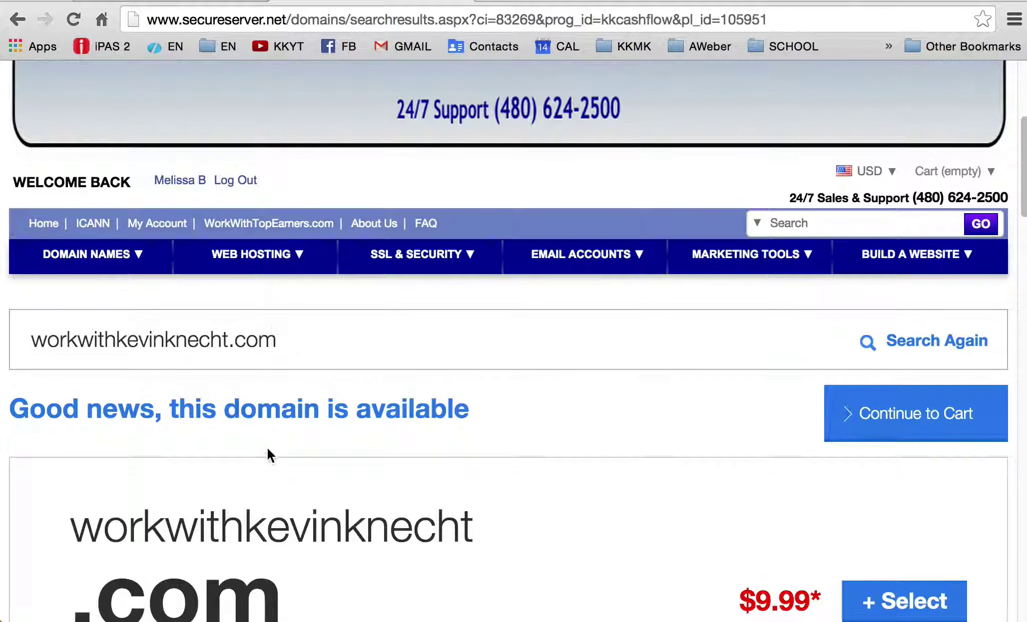
scroll(267, 449, down, 4)
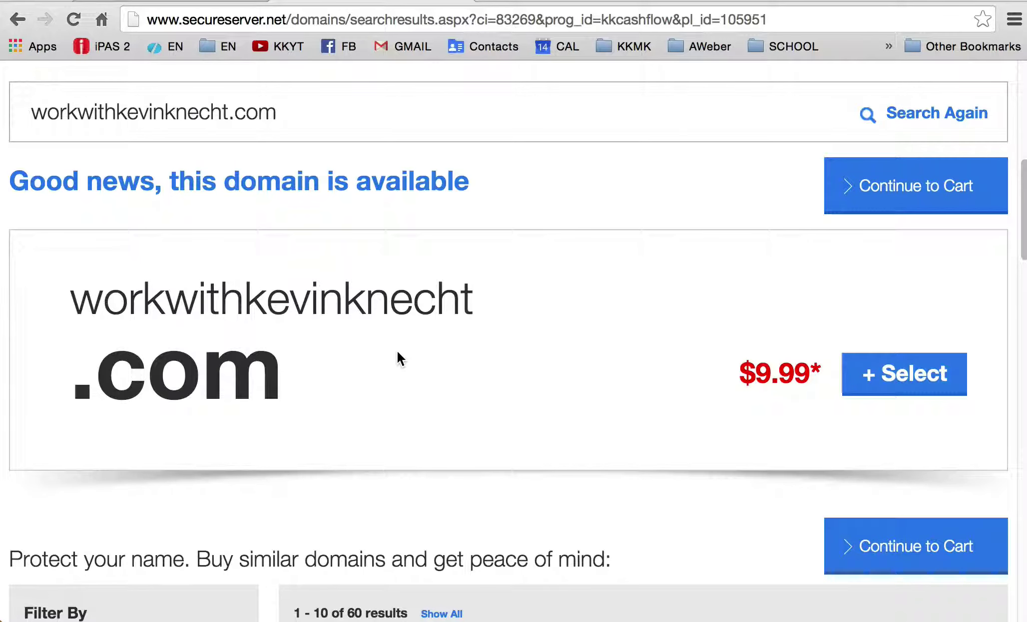
- Search for the domain howtoretirethisyear.com
scroll(398, 353, up, 10)
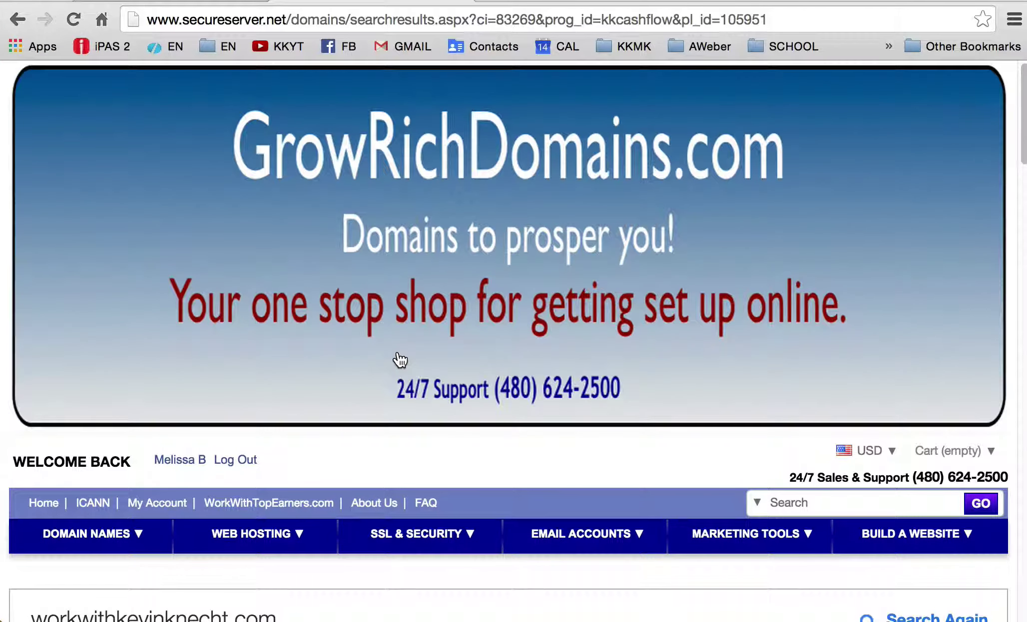
scroll(400, 358, down, 7)
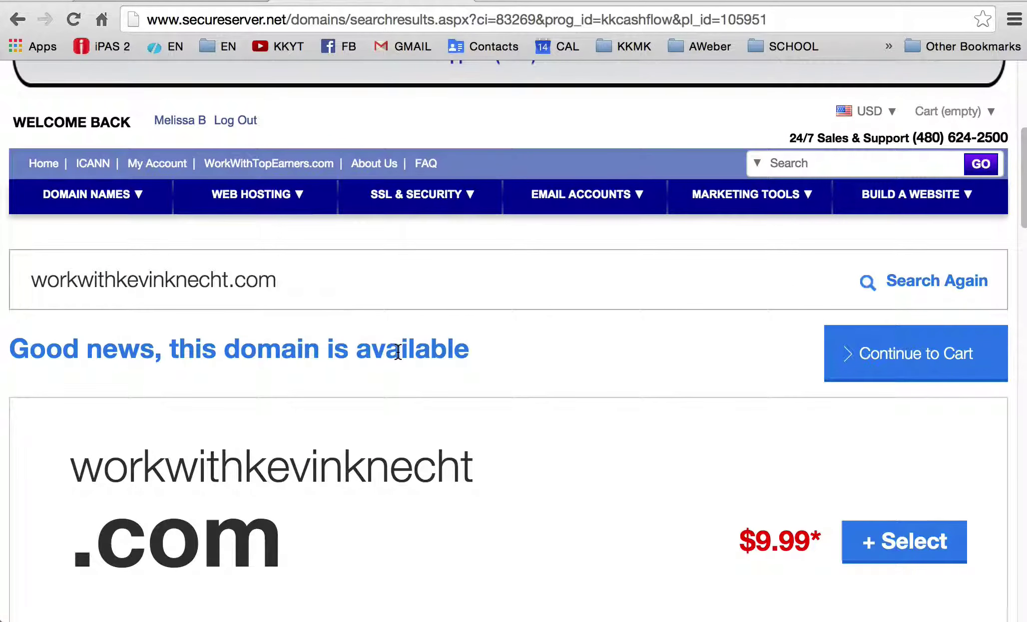
triple_click(368, 268)
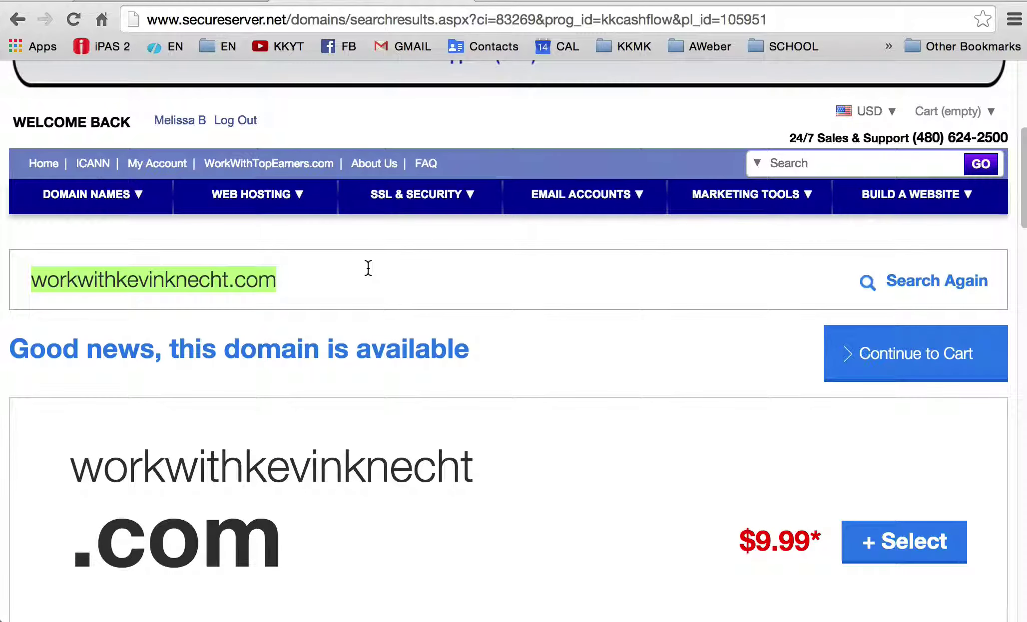
text(howt)
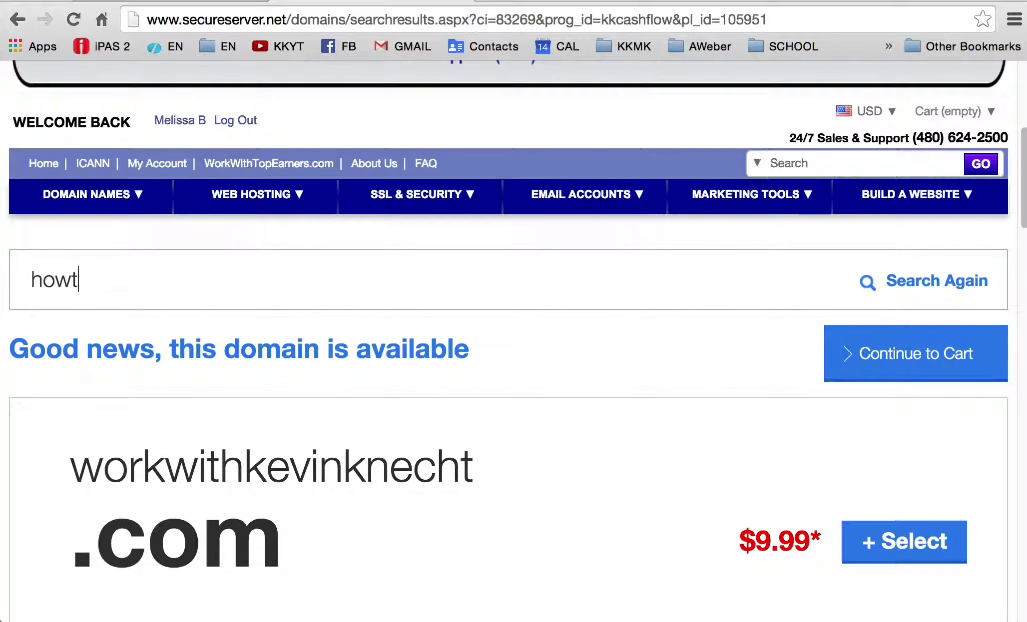
text(oretireth)
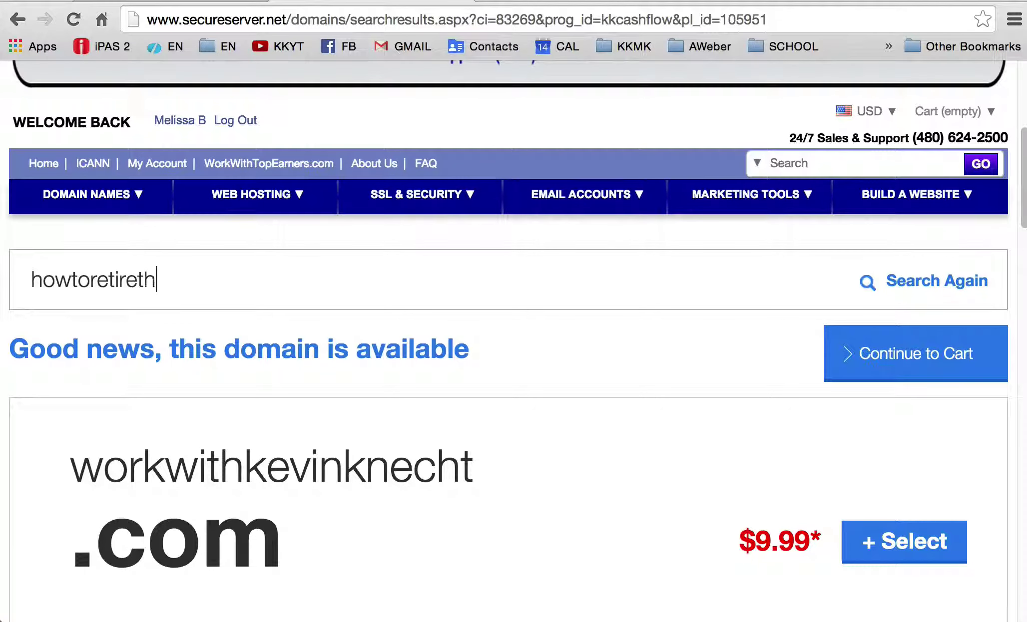
text(isyear.com)
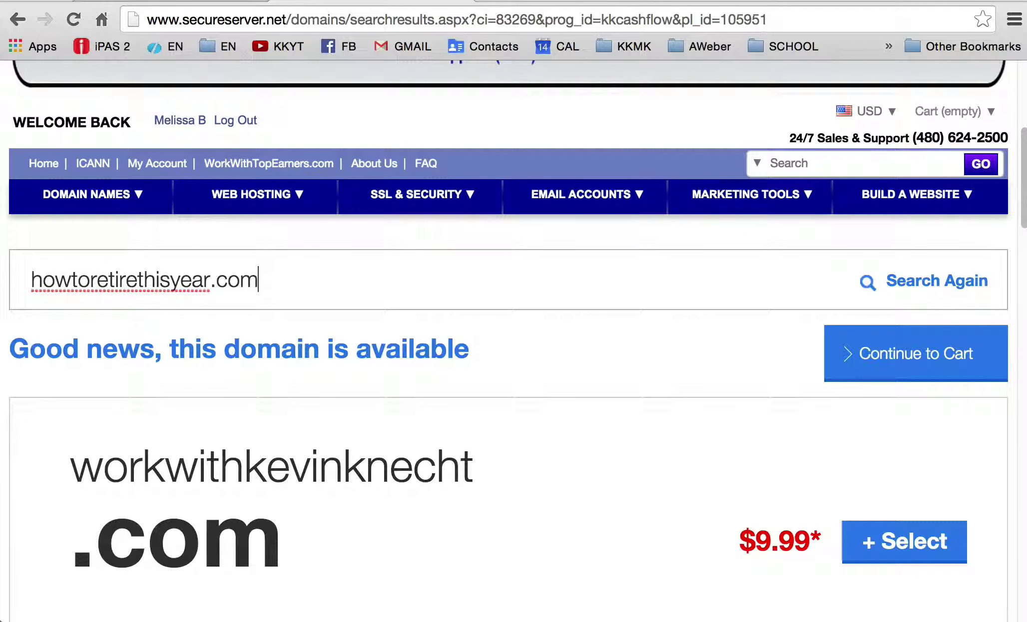
key(Return)
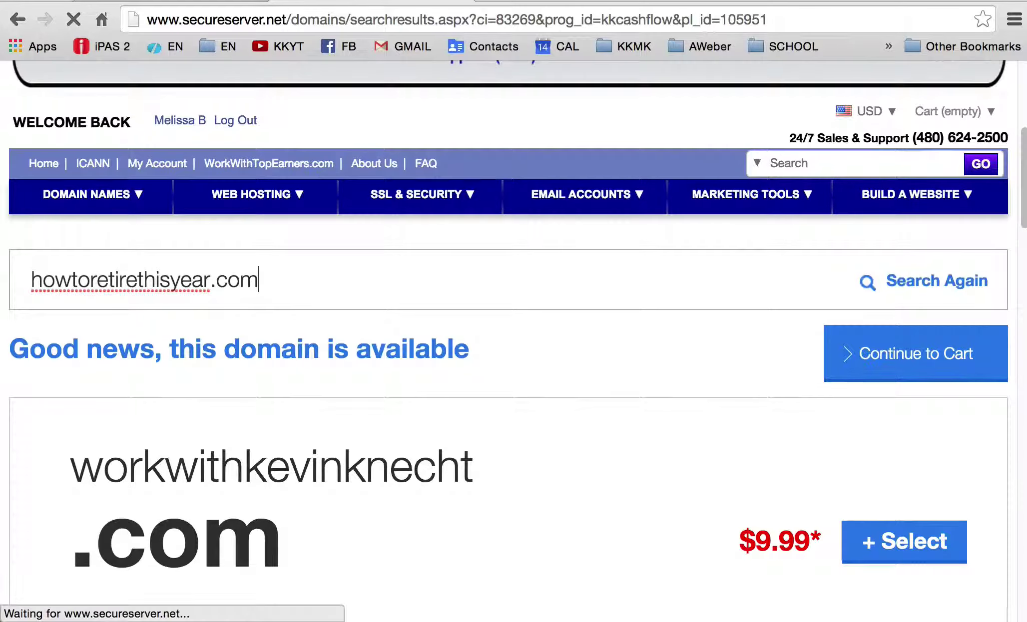
- Review the availability of howtoretirethisyear.com and compare it with the first recommended alternatives, highlighting howtoretirethisyear.info
scroll(367, 304, down, 10)
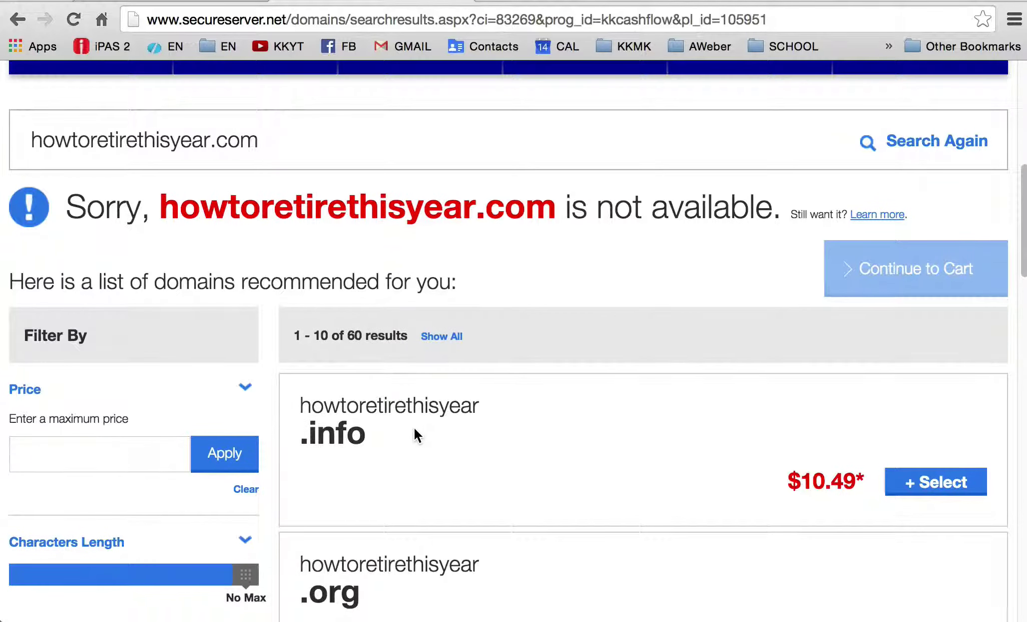
scroll(414, 431, down, 5)
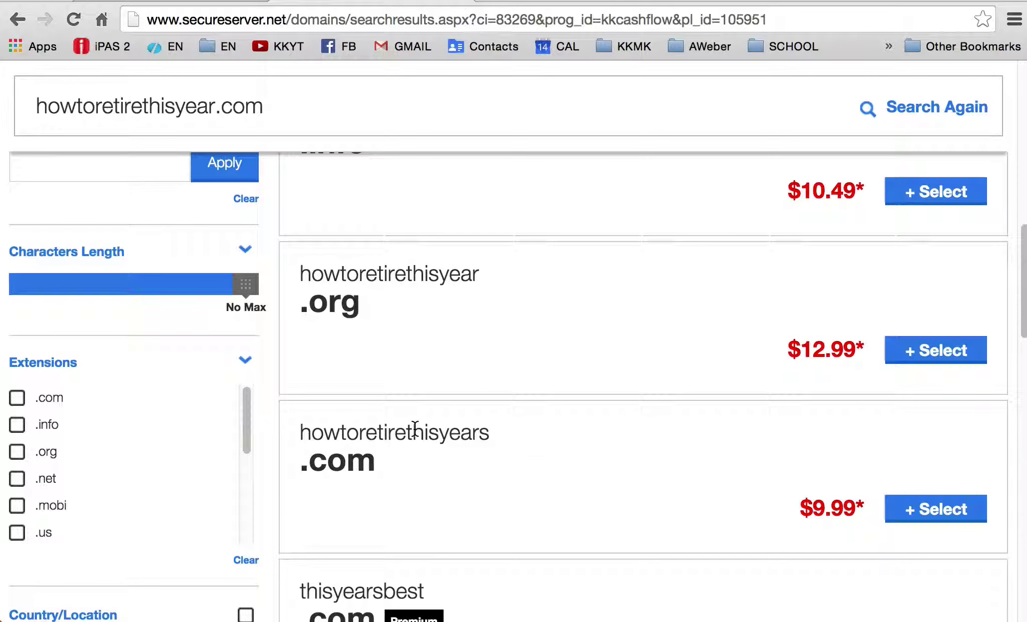
scroll(415, 429, up, 7)
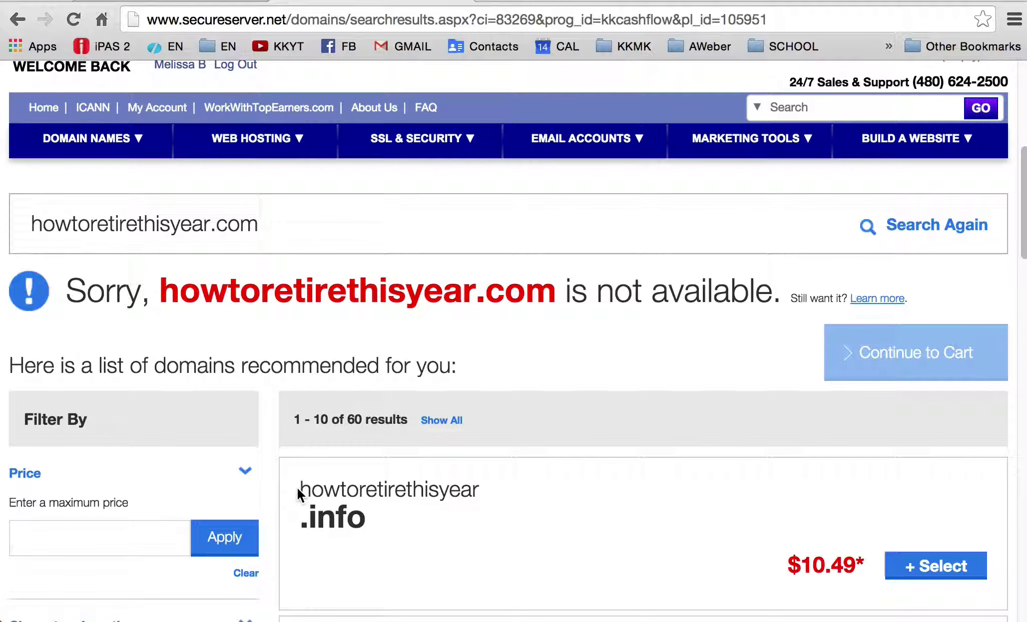
drag(300, 487, 415, 511)
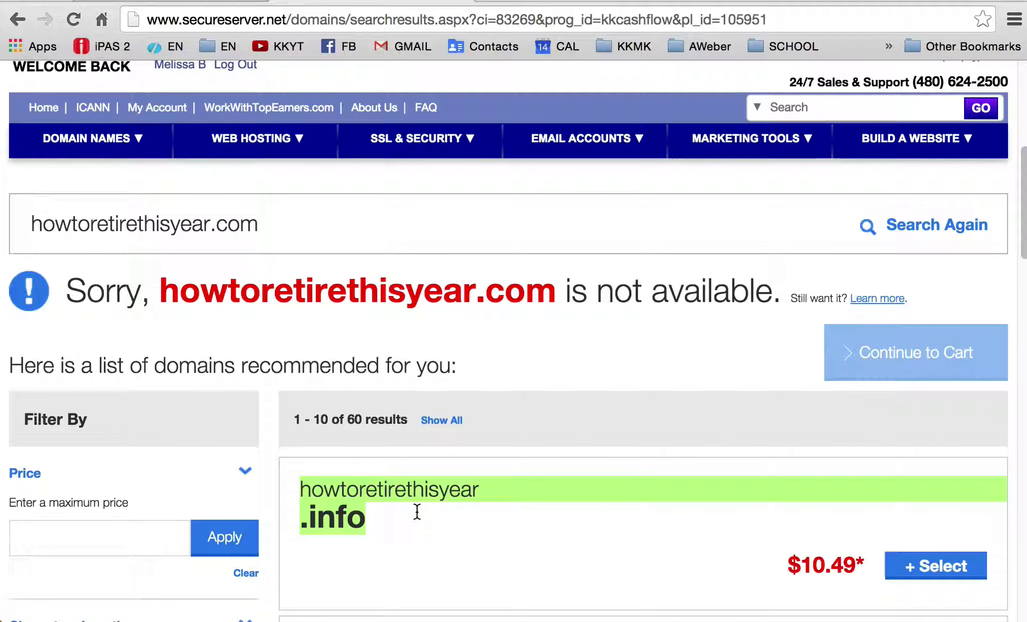
right_click(416, 511)
click(453, 521)
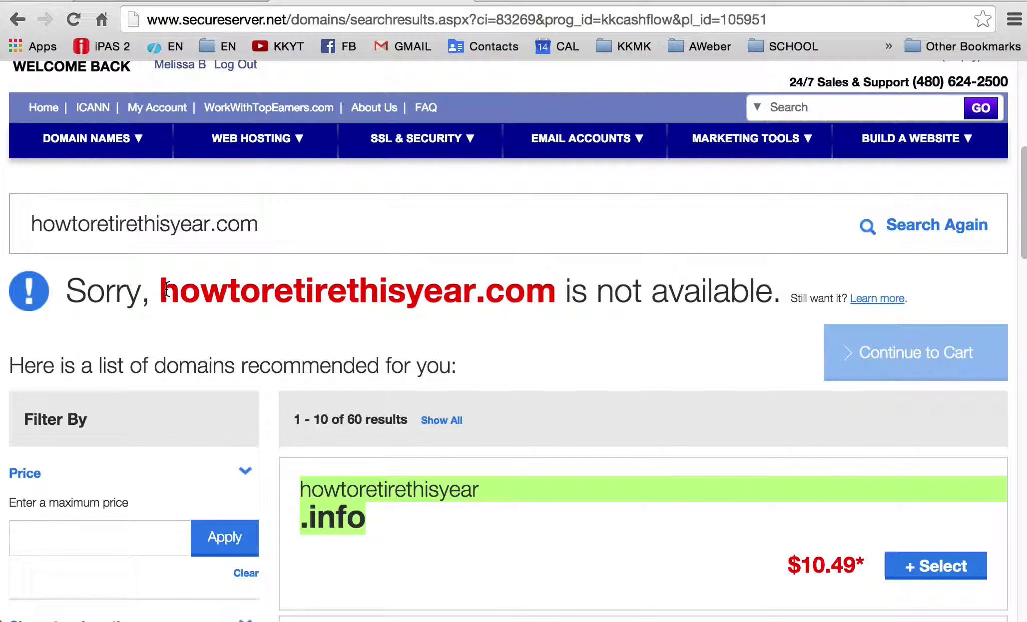
drag(166, 288, 451, 303)
click(497, 299)
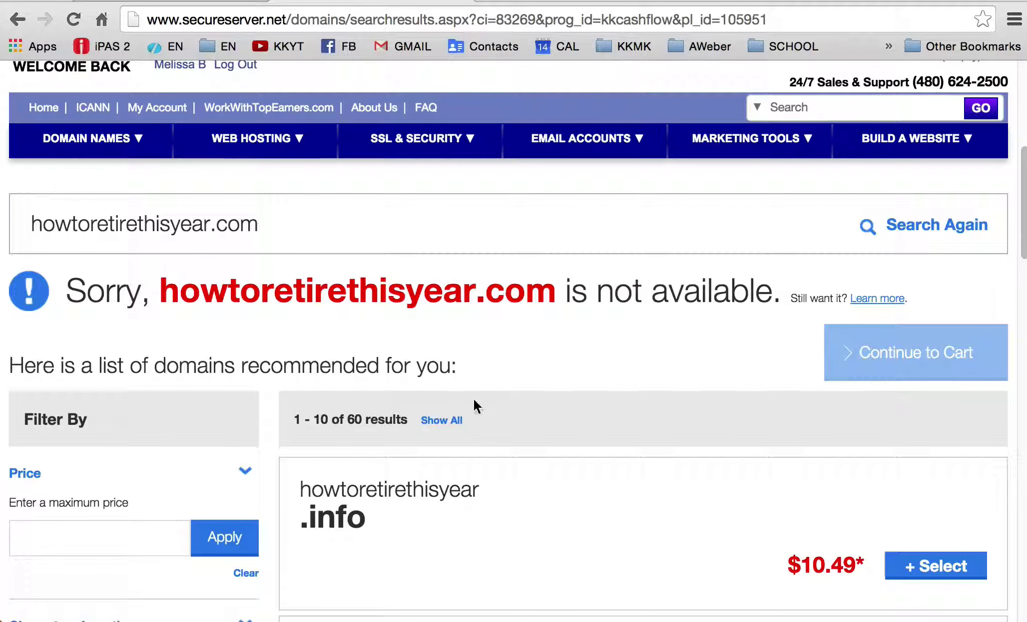
- Examine the rest of the recommended domains and compare the prices of the regular and premium names
scroll(490, 315, up, 2)
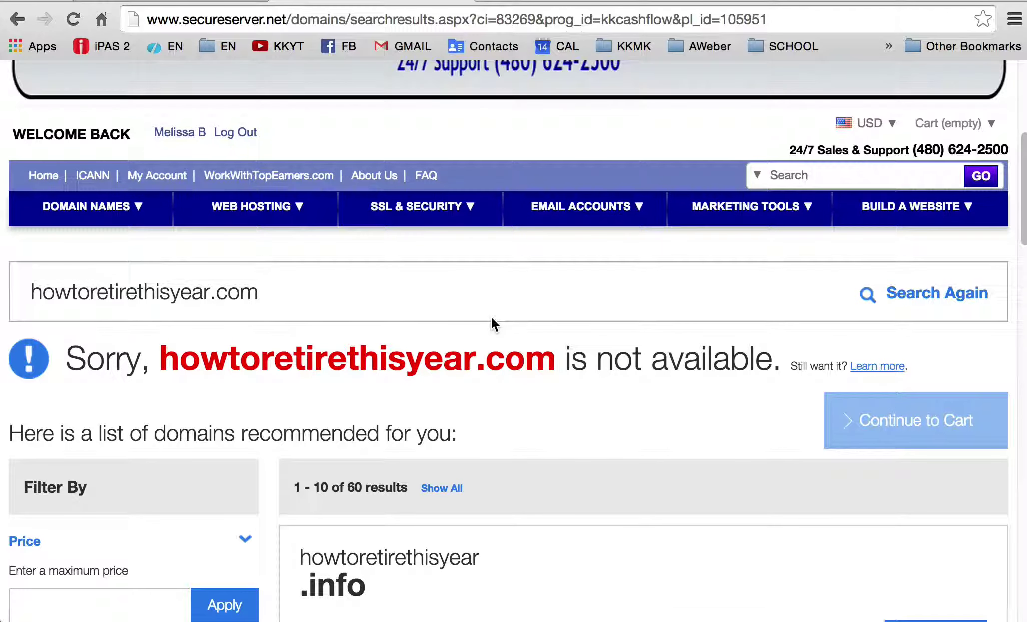
scroll(491, 319, down, 10)
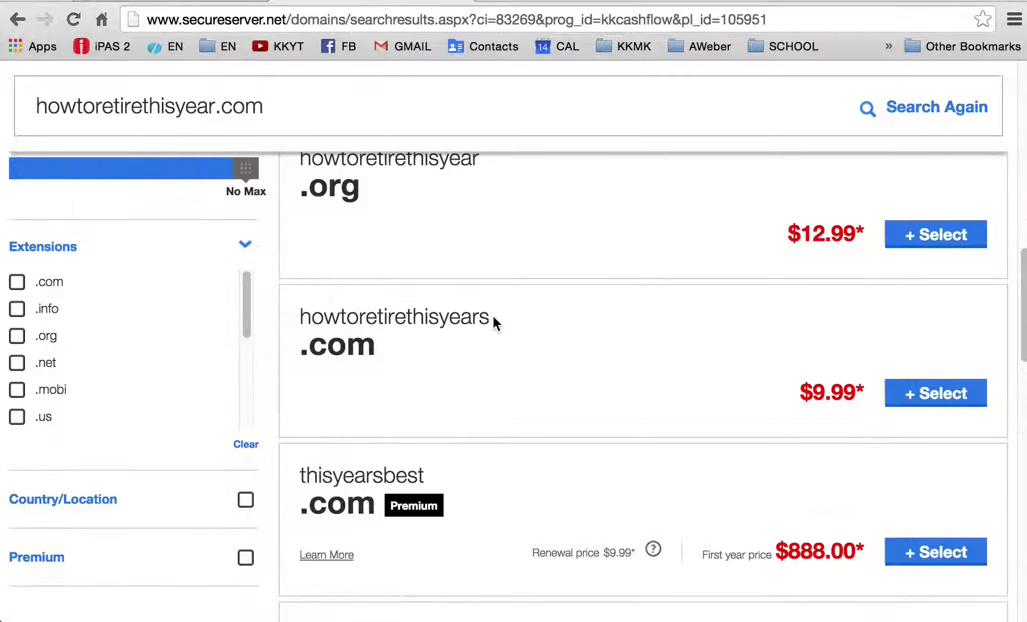
scroll(494, 322, down, 6)
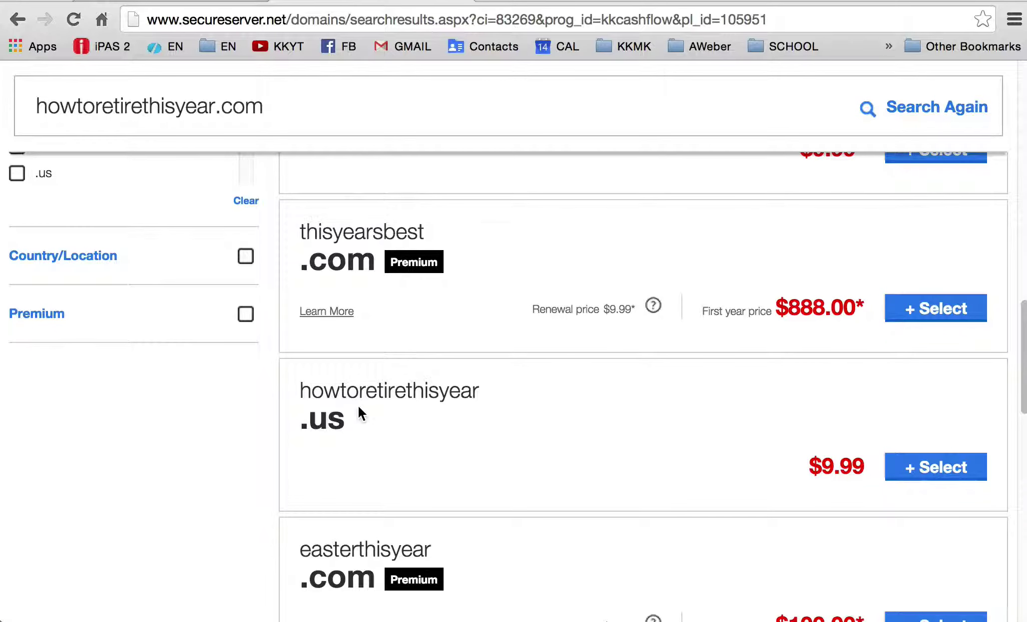
scroll(361, 413, down, 10)
scroll(360, 404, down, 5)
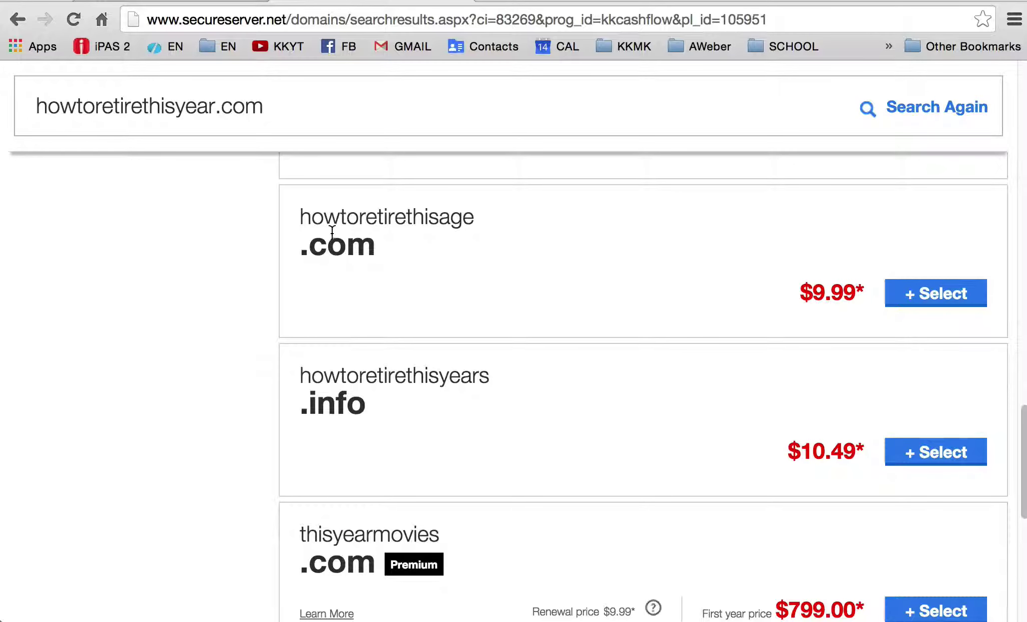
scroll(429, 302, down, 8)
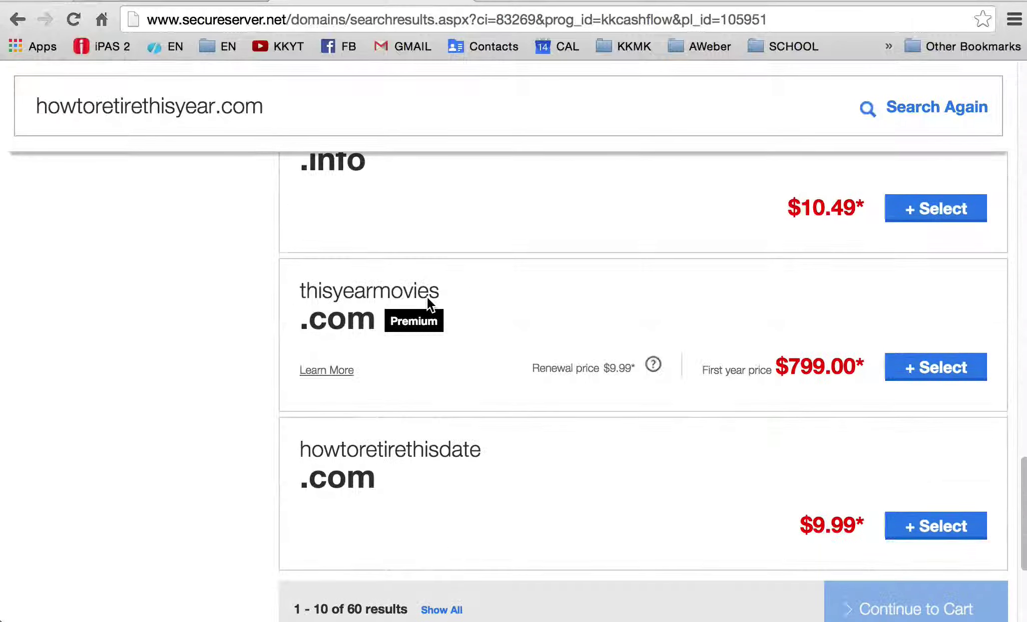
scroll(427, 296, up, 20)
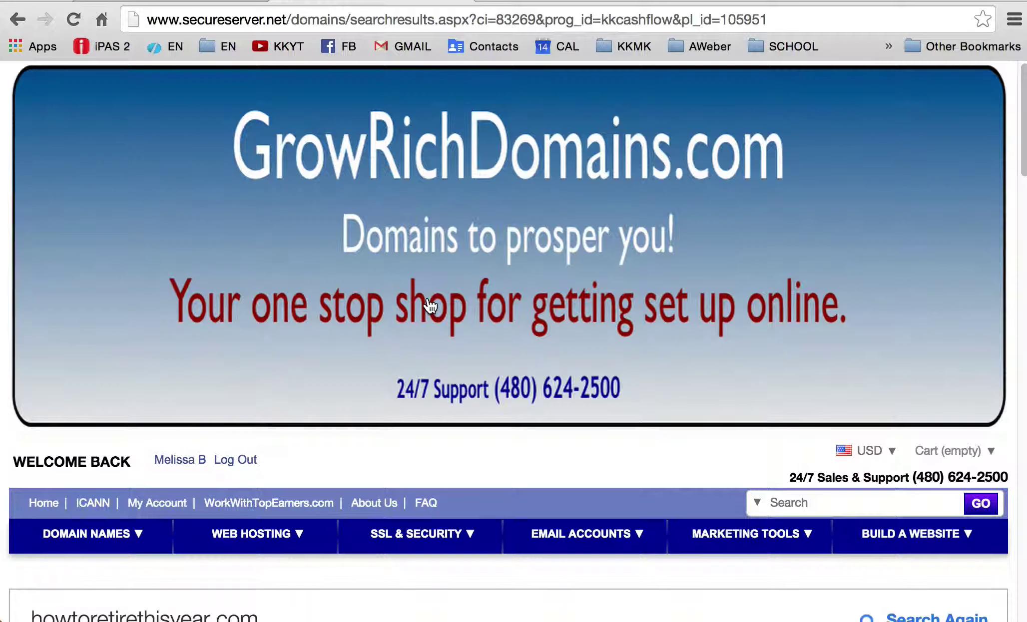
scroll(427, 296, down, 2)
scroll(427, 296, down, 20)
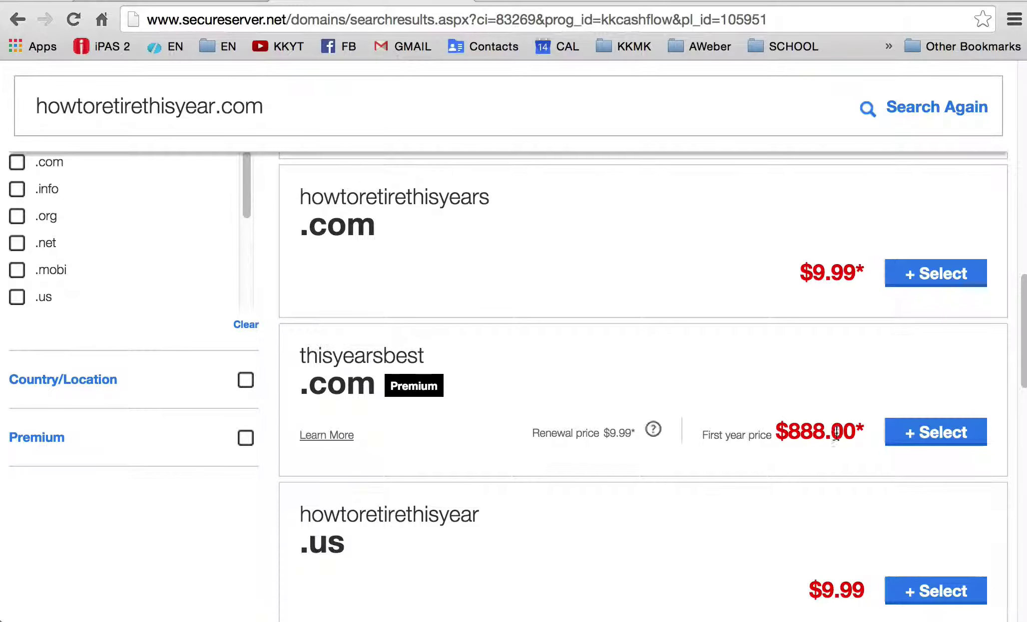
scroll(549, 387, down, 3)
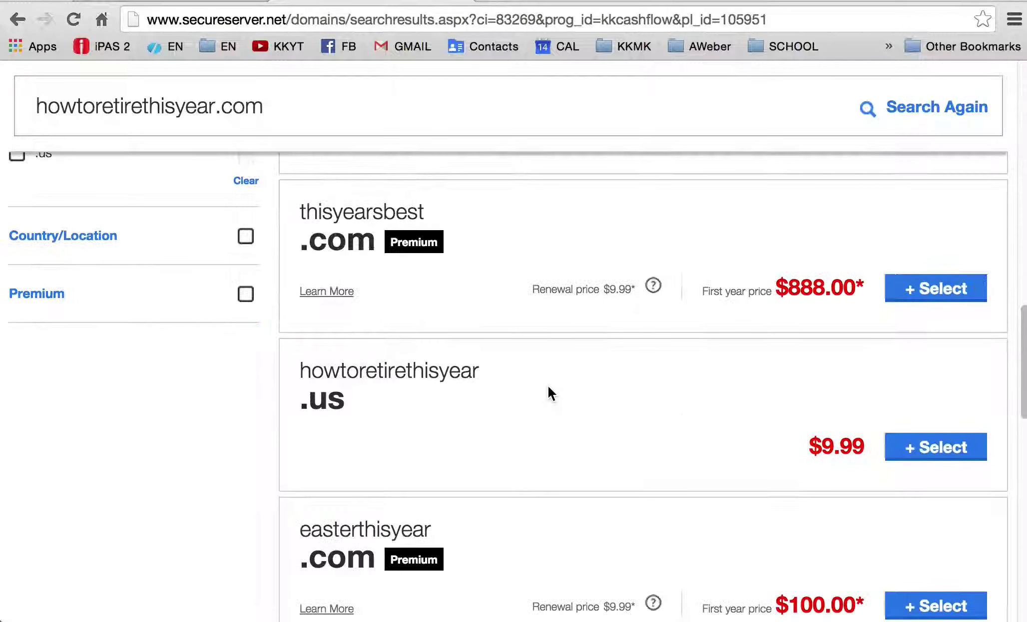
scroll(548, 389, up, 15)
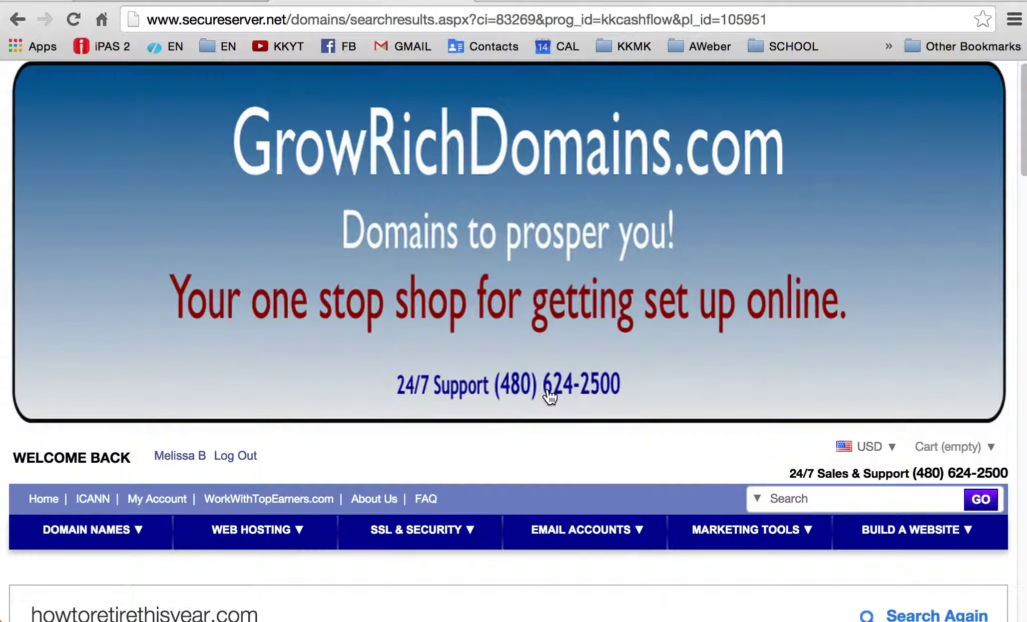
scroll(549, 397, down, 4)
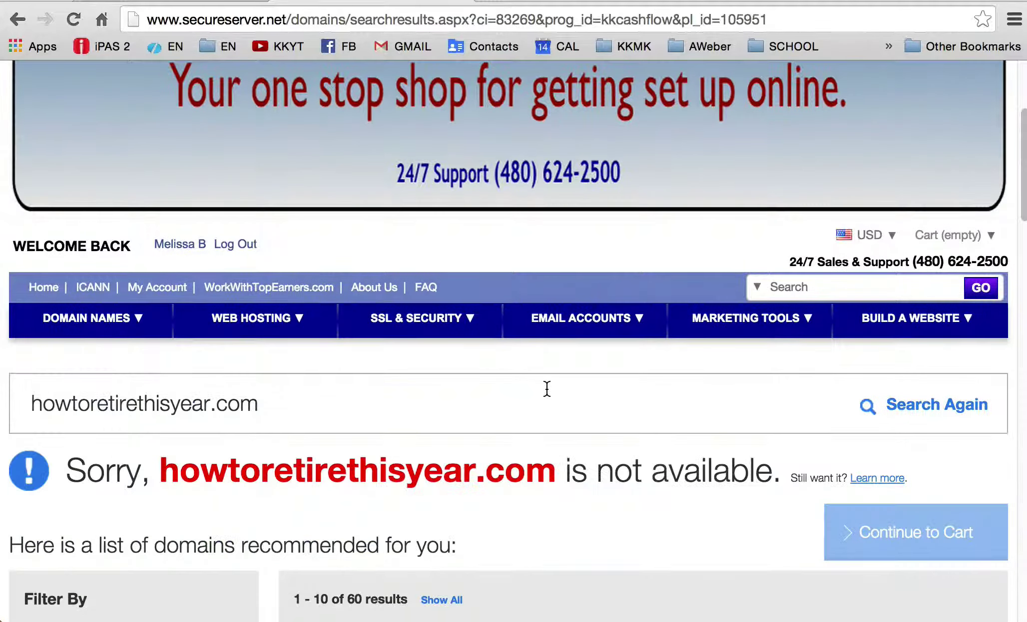
triple_click(183, 404)
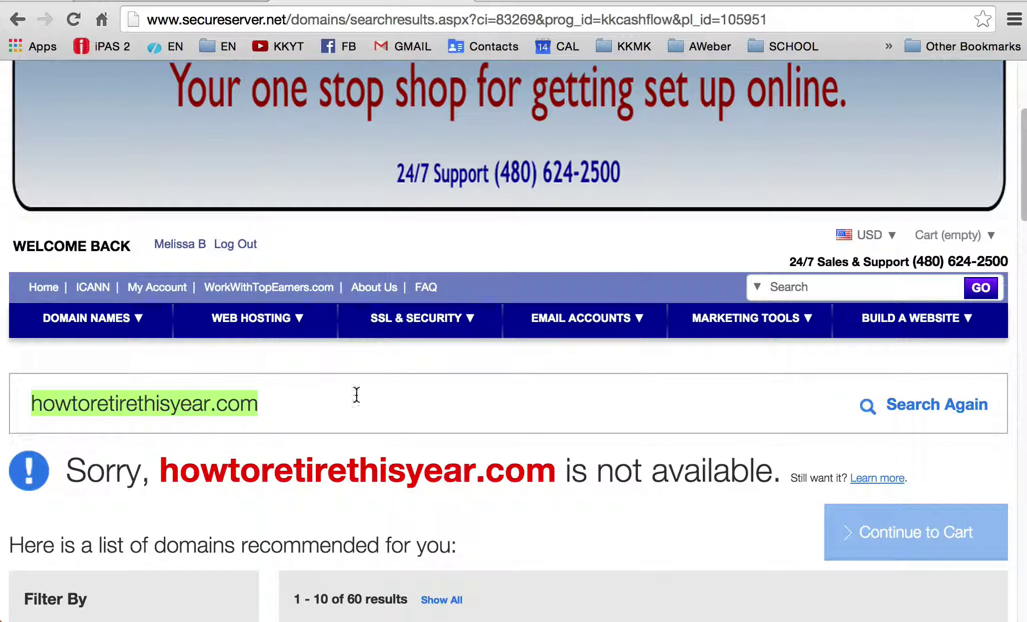
- Select the recommended domain howtoretirethisyear.info and continue to the cart options
scroll(357, 399, down, 6)
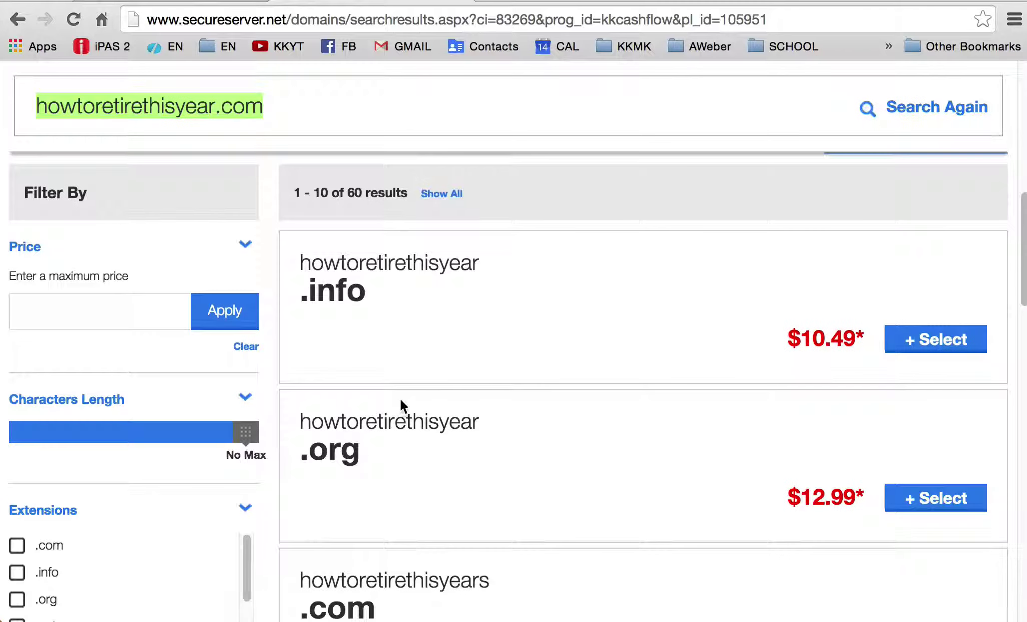
click(944, 345)
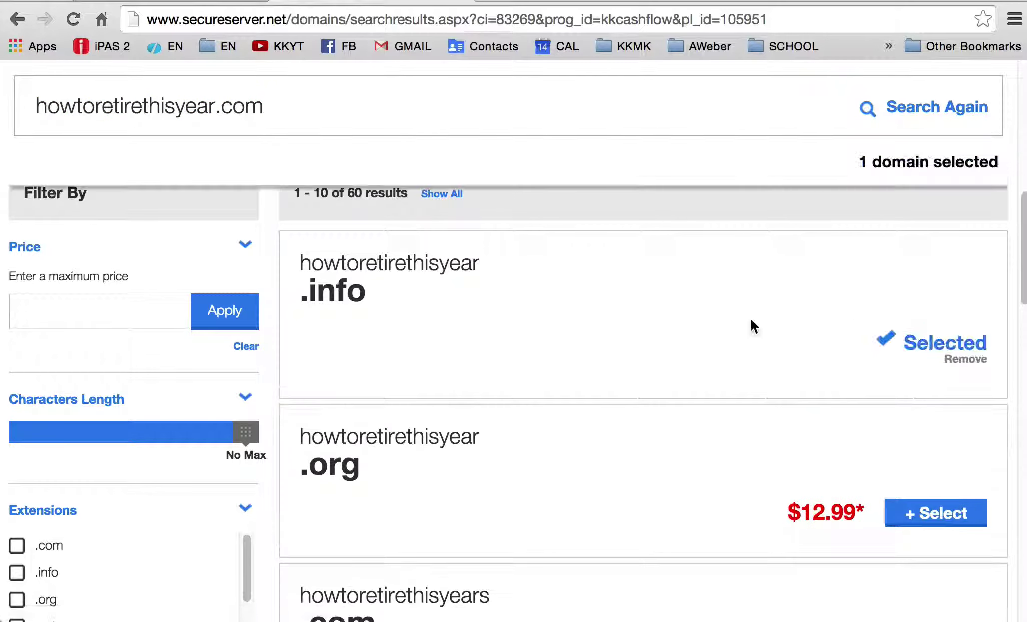
scroll(711, 331, down, 5)
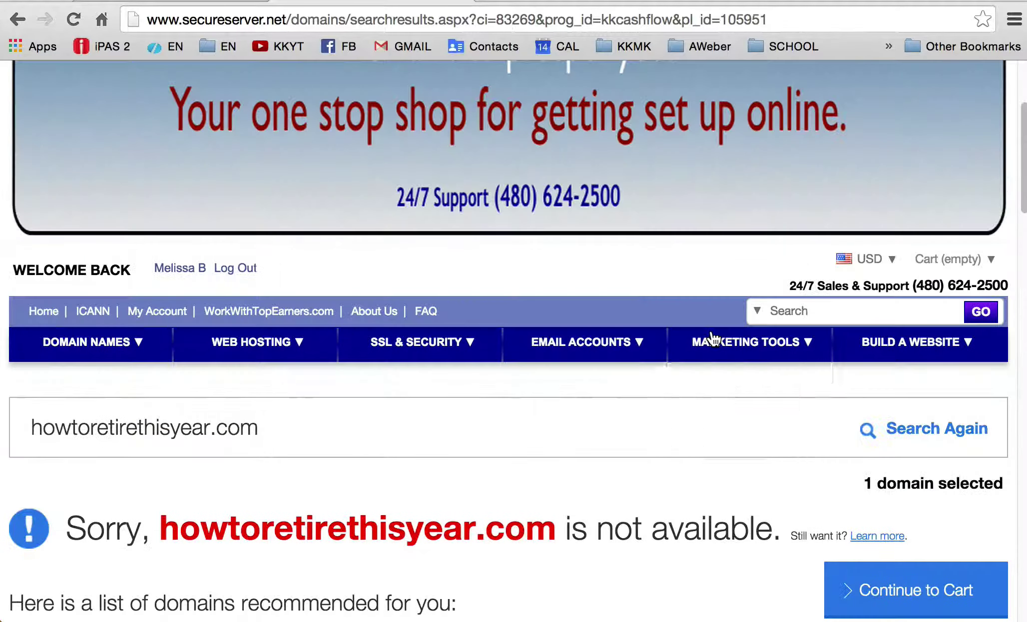
scroll(709, 336, down, 5)
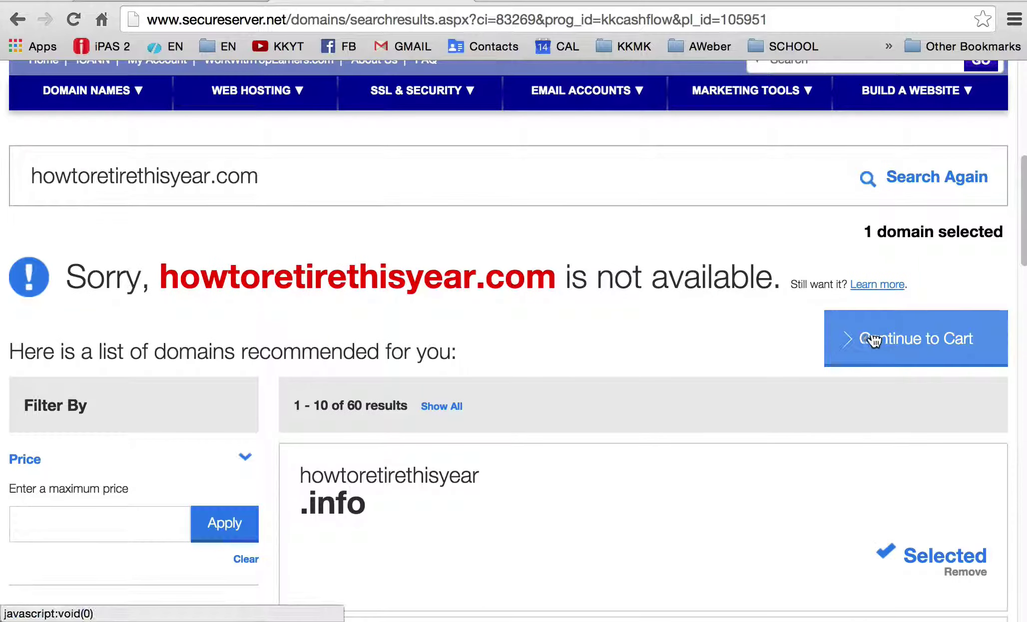
click(856, 338)
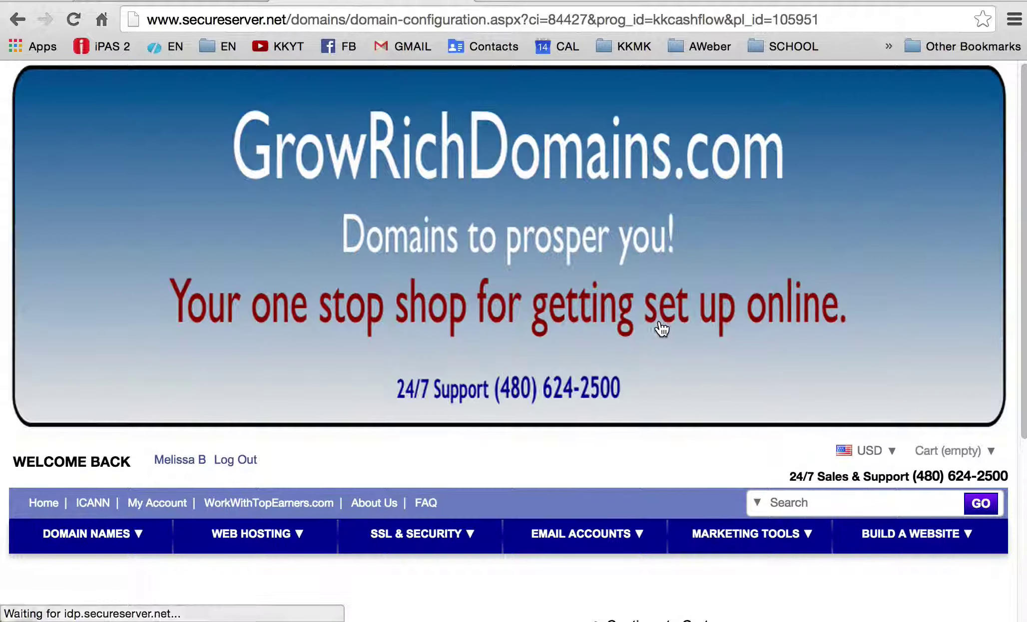
- Add Privacy Protection at $9.00/domain in the Step 1 privacy options
scroll(660, 327, down, 7)
scroll(649, 330, down, 3)
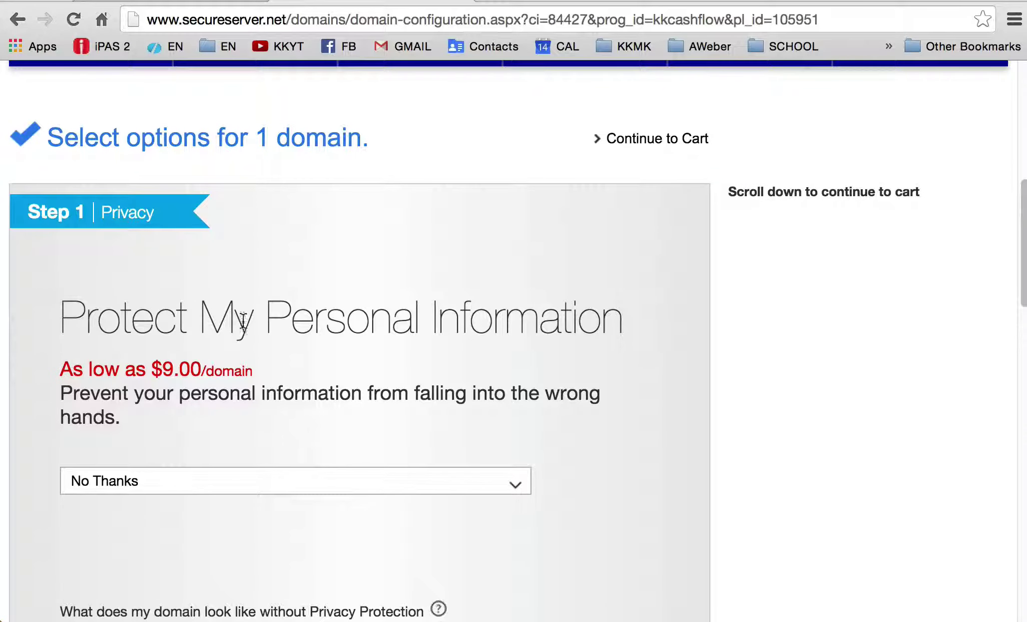
click(150, 489)
click(149, 500)
scroll(209, 472, down, 3)
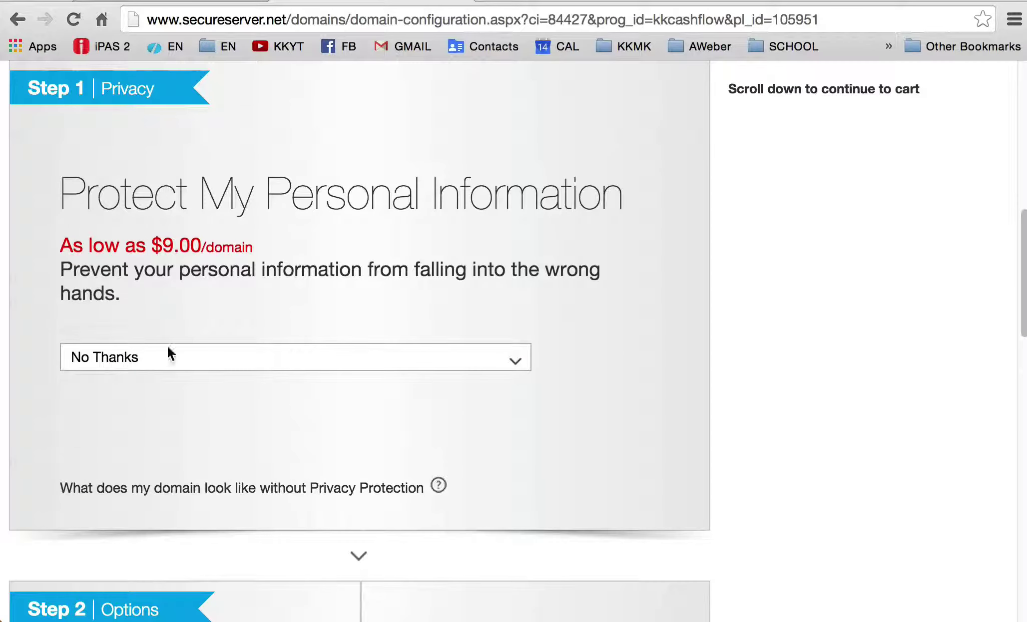
click(182, 366)
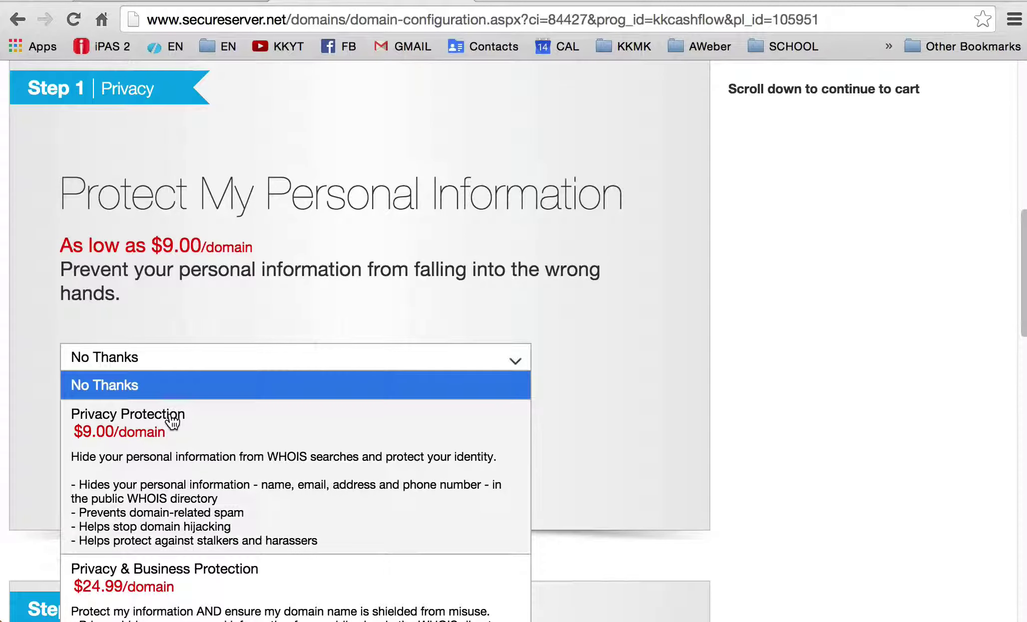
click(172, 422)
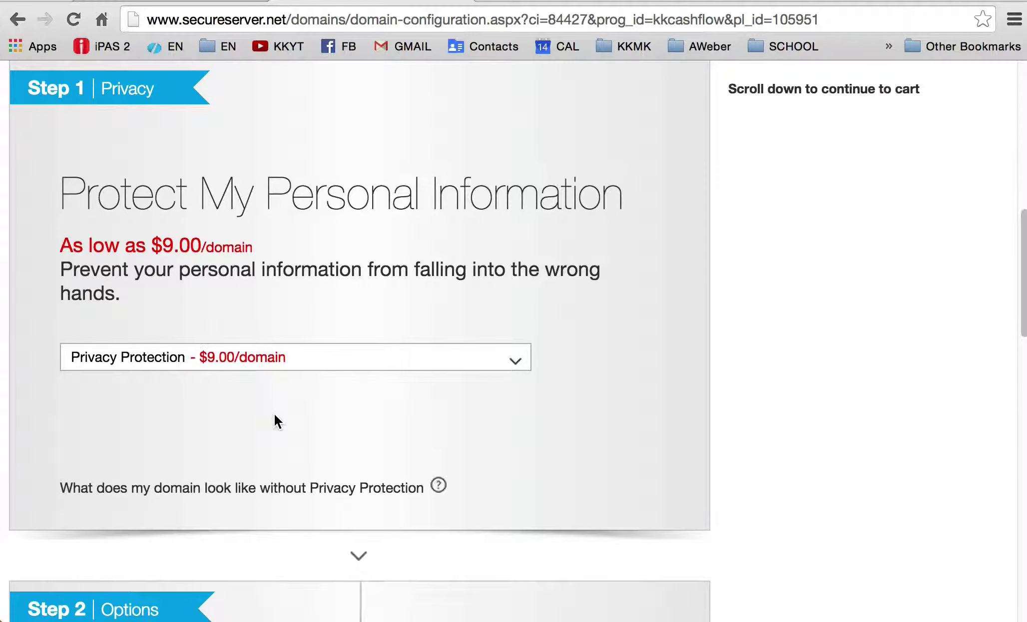
- Review the remaining domain configuration options, including website builder, hosting and the email add-on, through to the cart continuation
scroll(274, 413, down, 15)
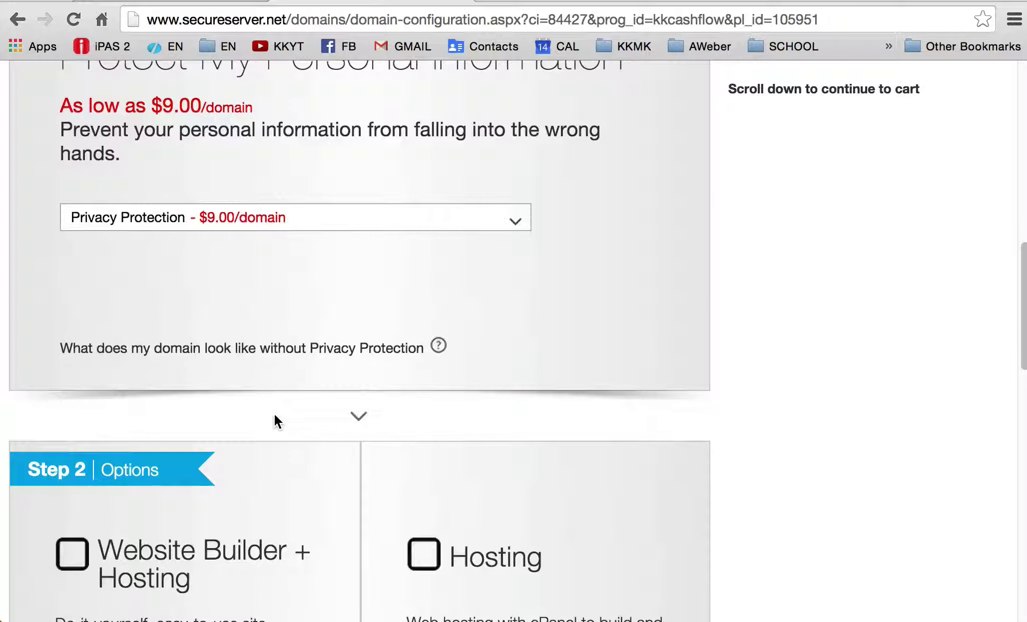
scroll(275, 414, down, 5)
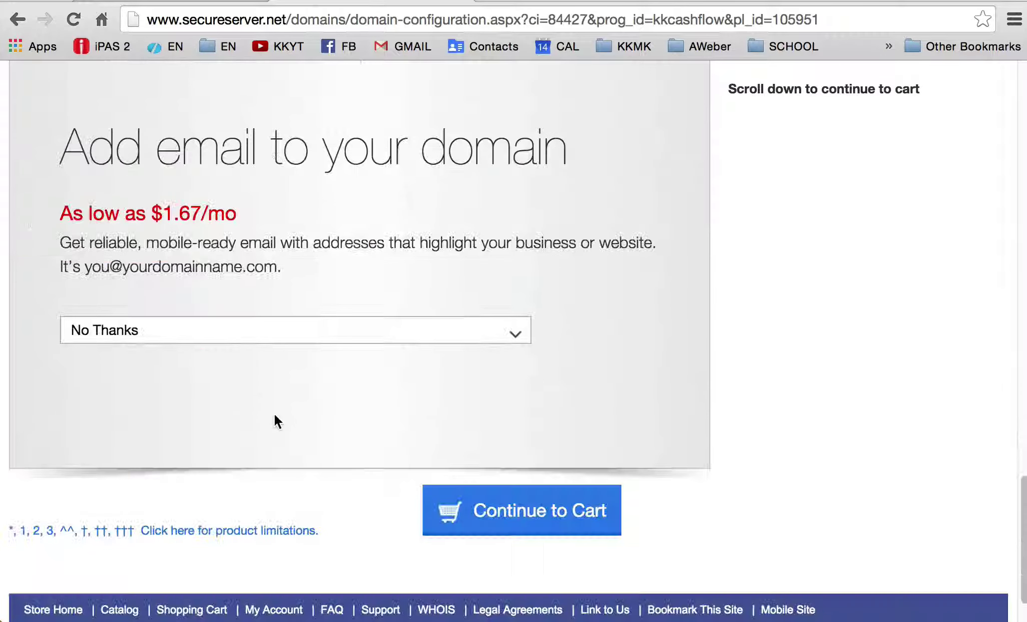
scroll(275, 415, up, 10)
scroll(275, 415, up, 7)
scroll(275, 416, down, 4)
scroll(275, 415, up, 10)
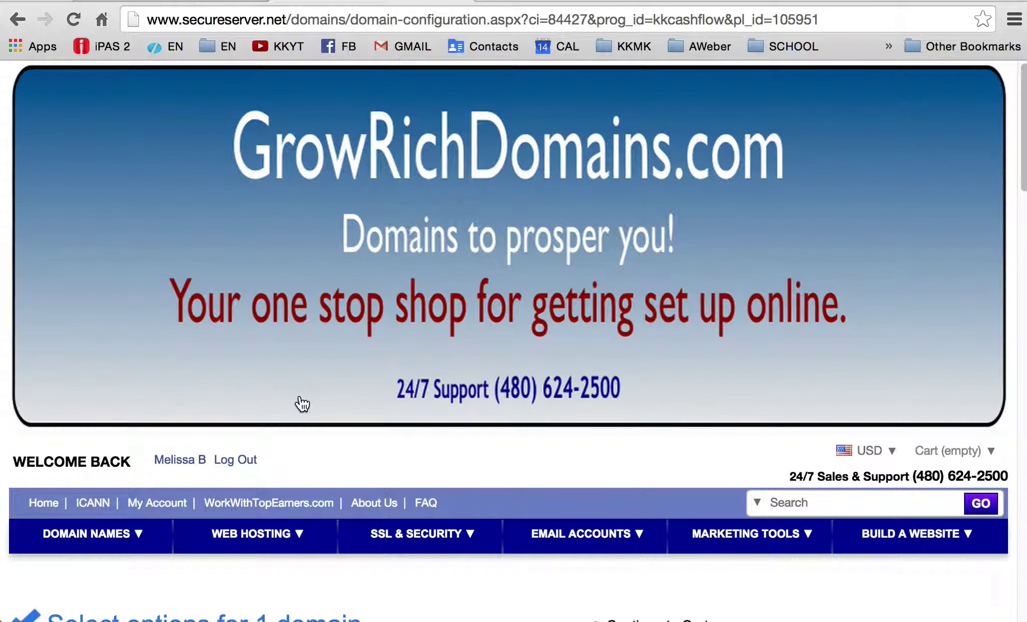
scroll(487, 460, down, 2)
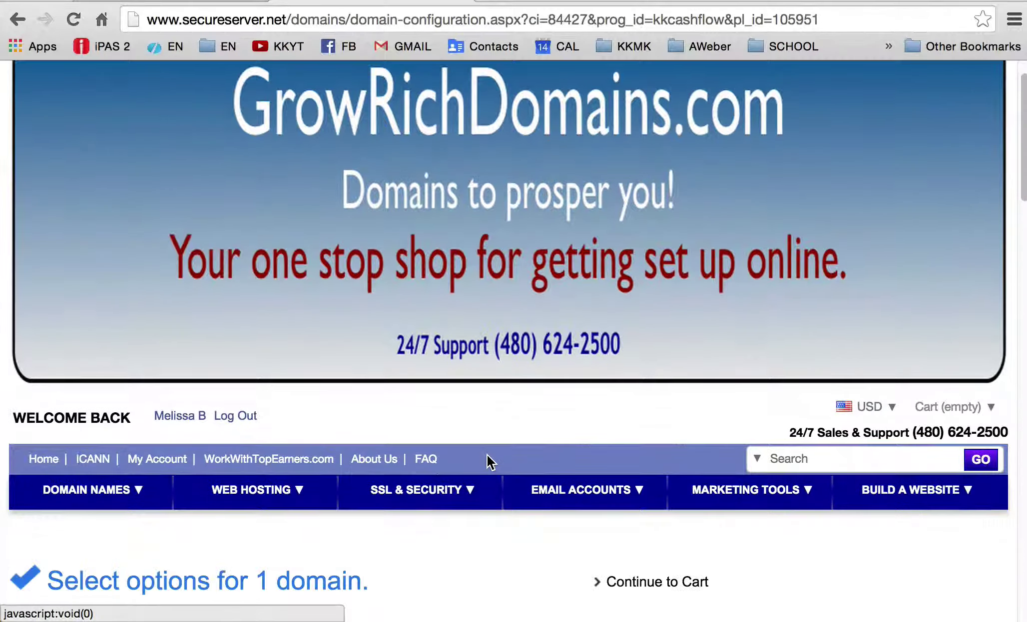
scroll(487, 456, up, 2)
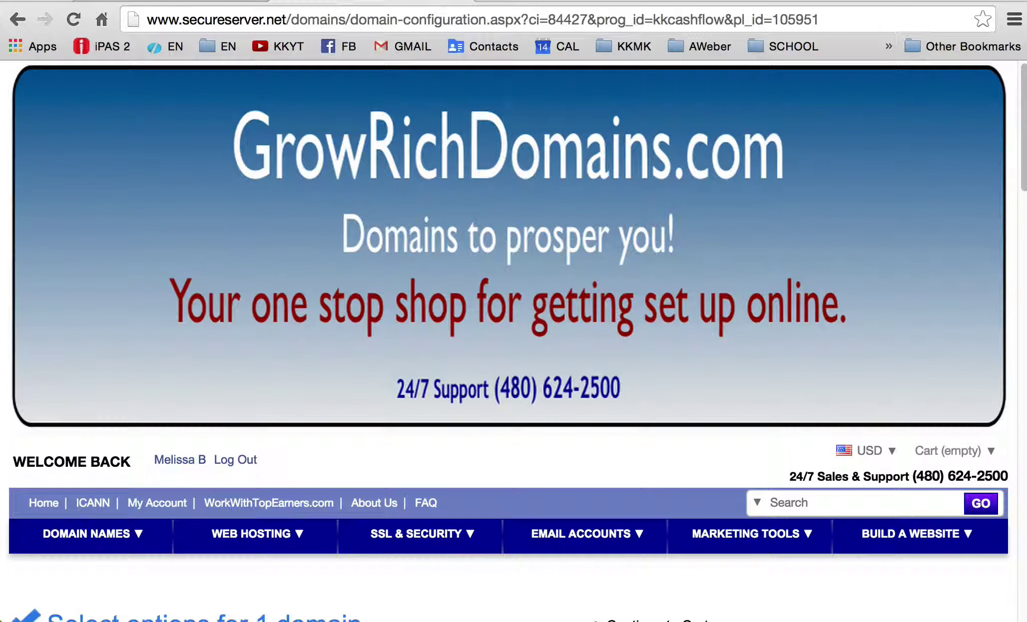
- Return to the domain store's home page and bring up its domain search section
click(479, 1)
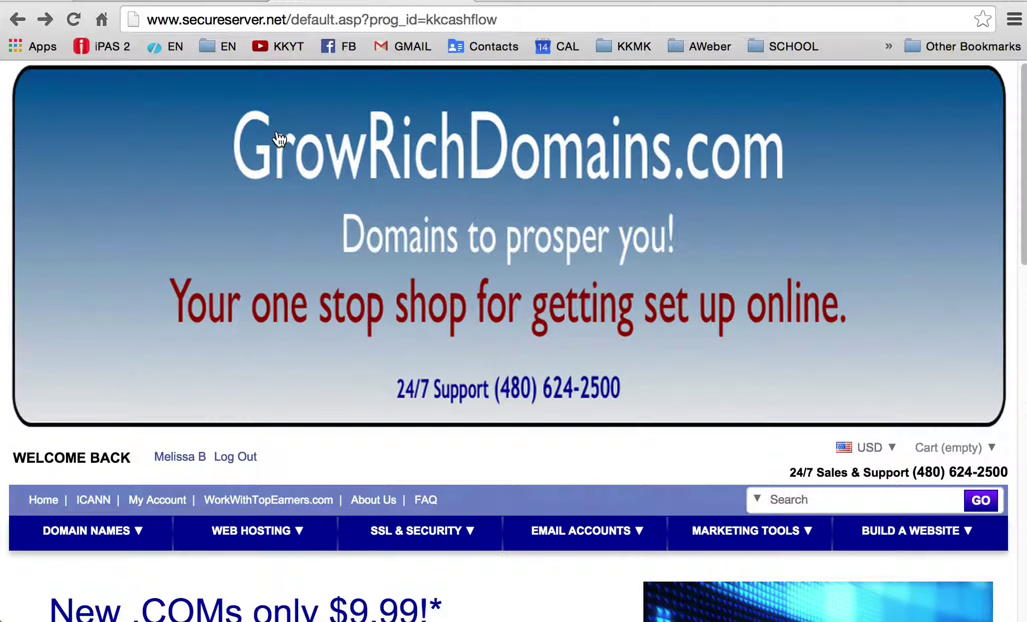
scroll(278, 138, down, 3)
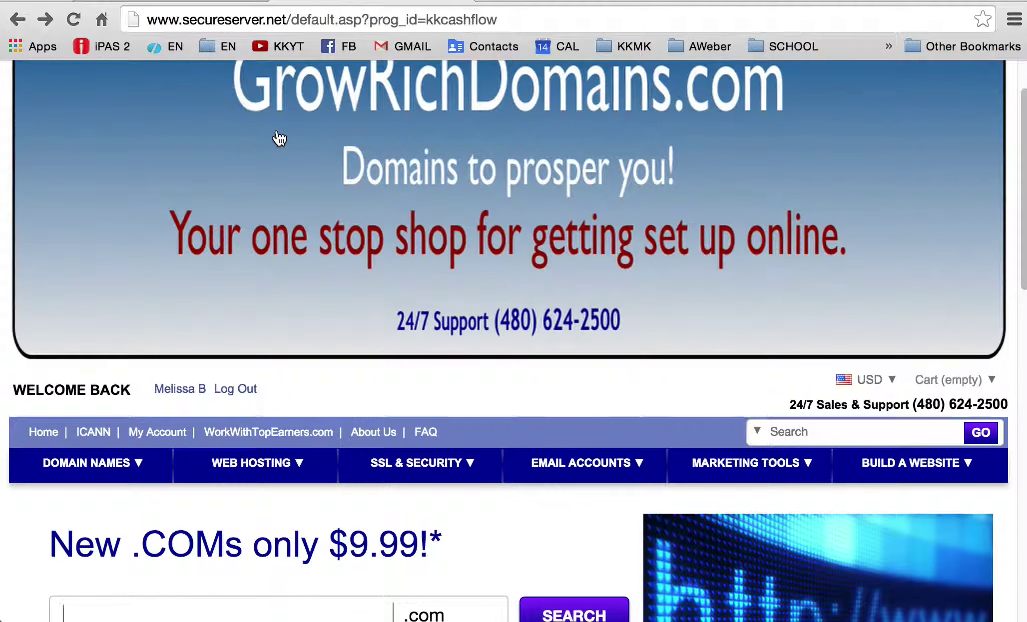
scroll(278, 138, down, 5)
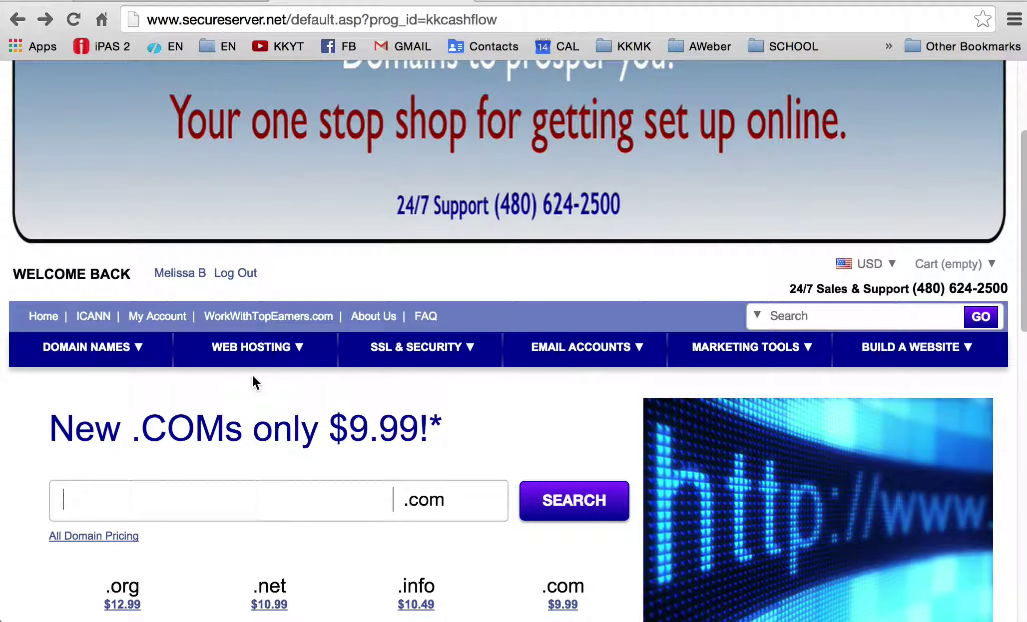
- View the highlighted Sales Page promo link in iPAS2 again and return to the domain store home page
click(202, 3)
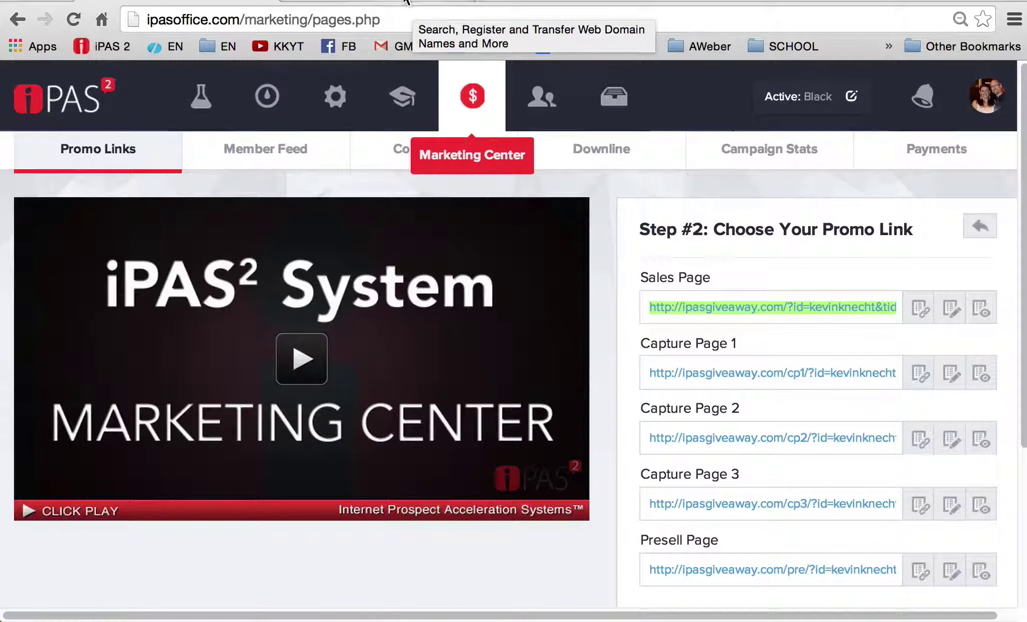
click(405, 2)
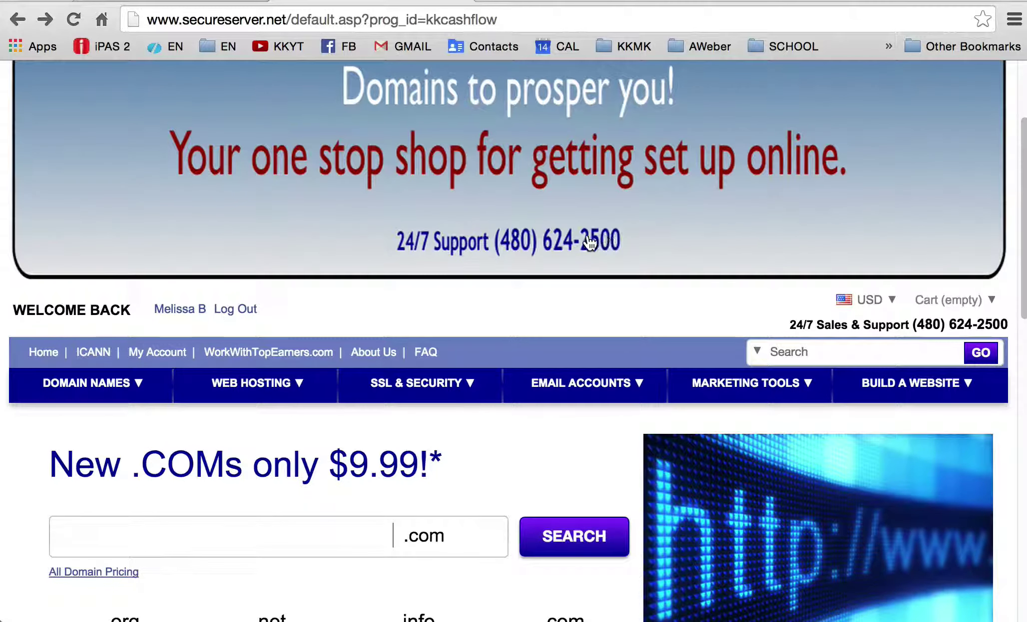
click(188, 2)
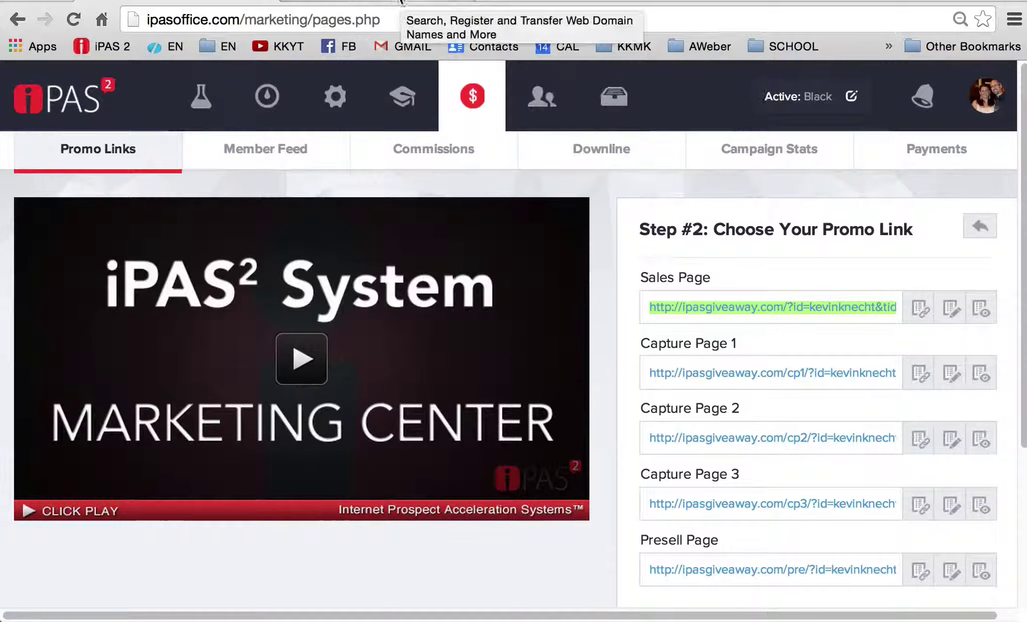
click(419, 3)
- Open the domain management area from the domain names section and log in with the prefilled account credentials
scroll(320, 308, down, 3)
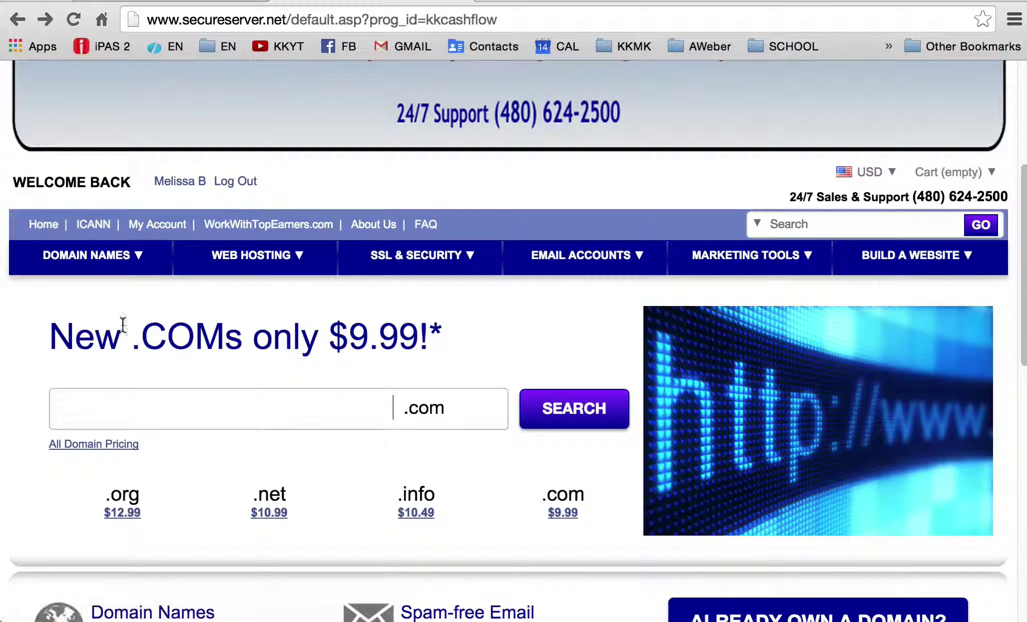
mouse_move(99, 256)
click(85, 293)
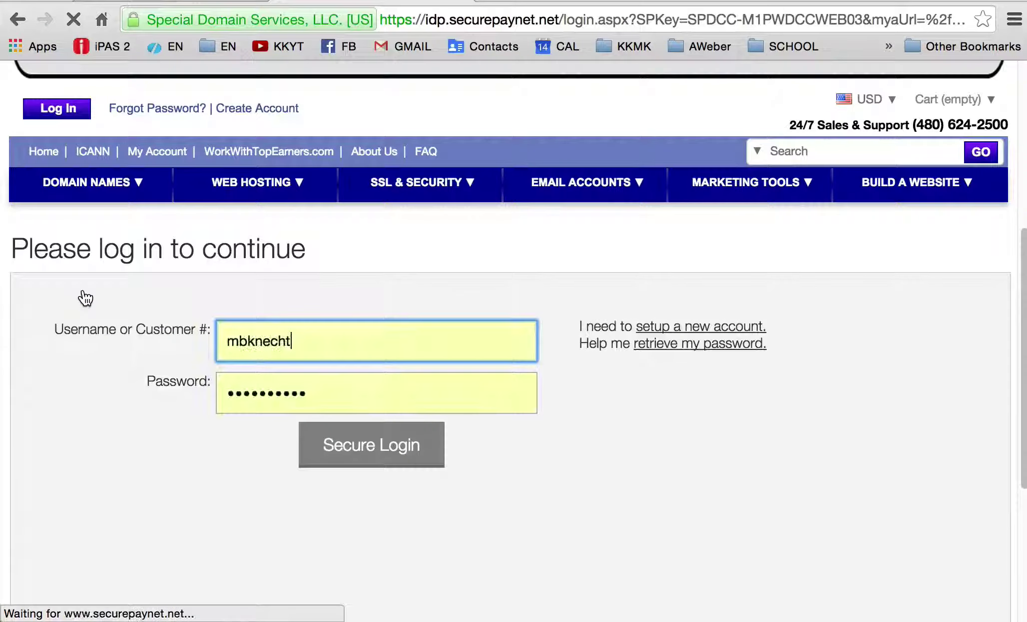
click(373, 446)
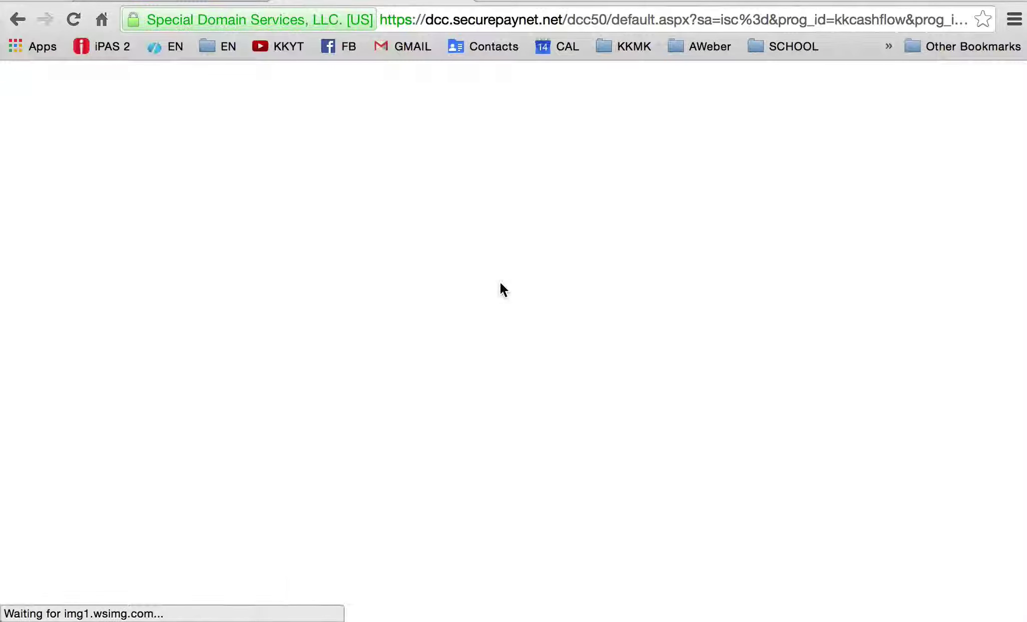
- Find HOWTORETIRETHISYEAR.COM in the list of owned domains and open its details
scroll(500, 282, down, 1)
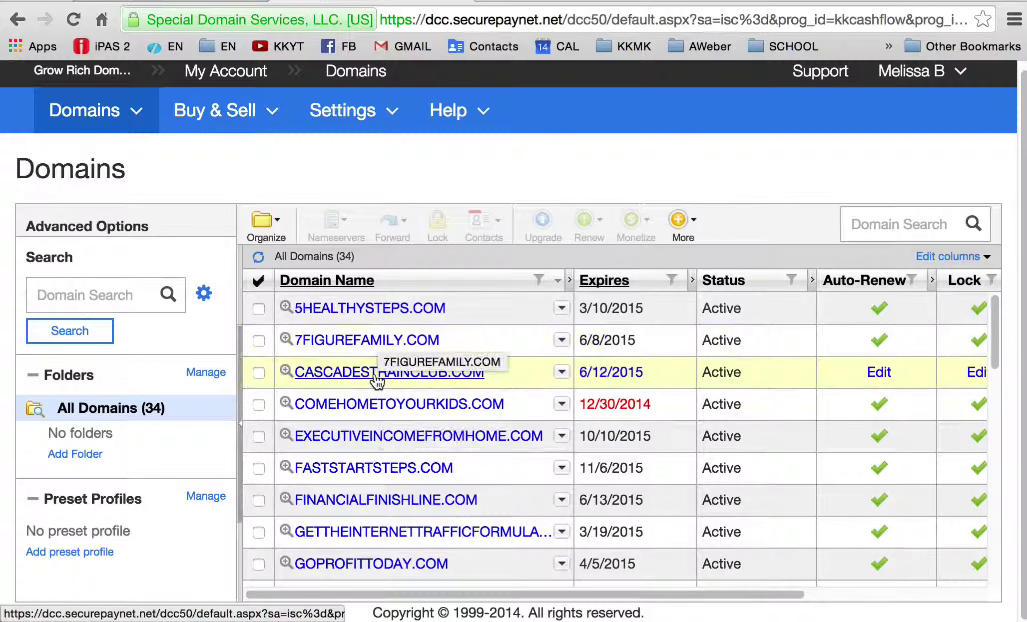
scroll(378, 377, down, 1)
scroll(378, 385, down, 2)
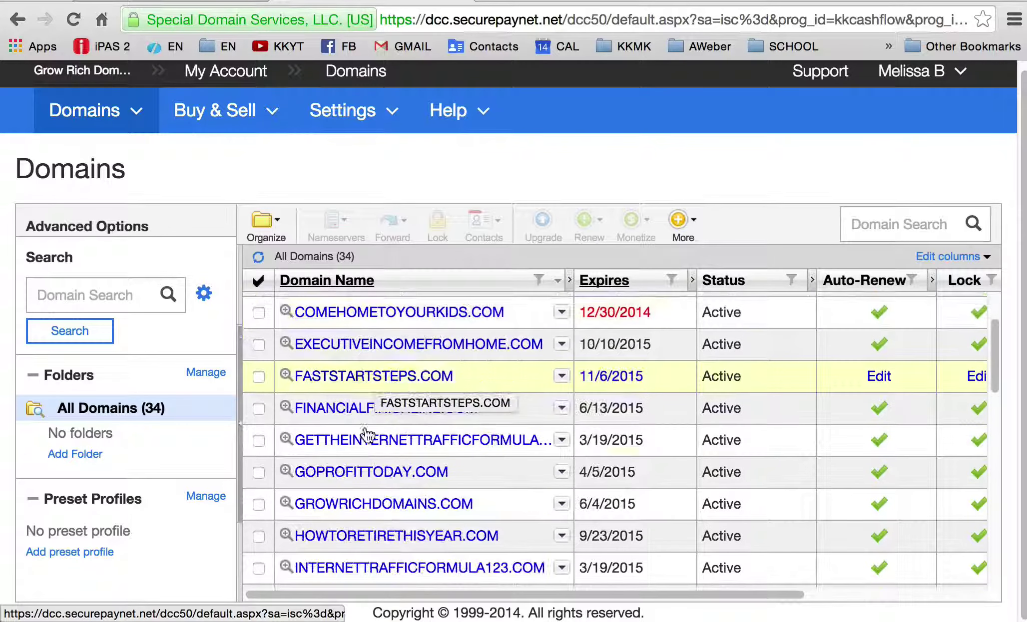
click(356, 538)
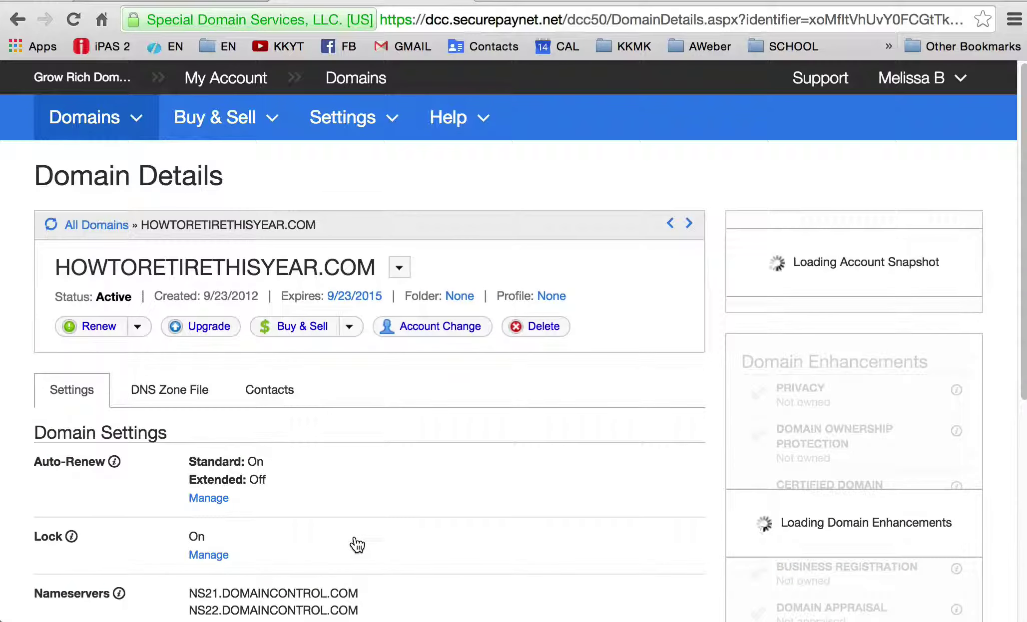
- Review the domain's settings and open the management of its domain forwarding
scroll(368, 494, down, 1)
scroll(367, 487, down, 3)
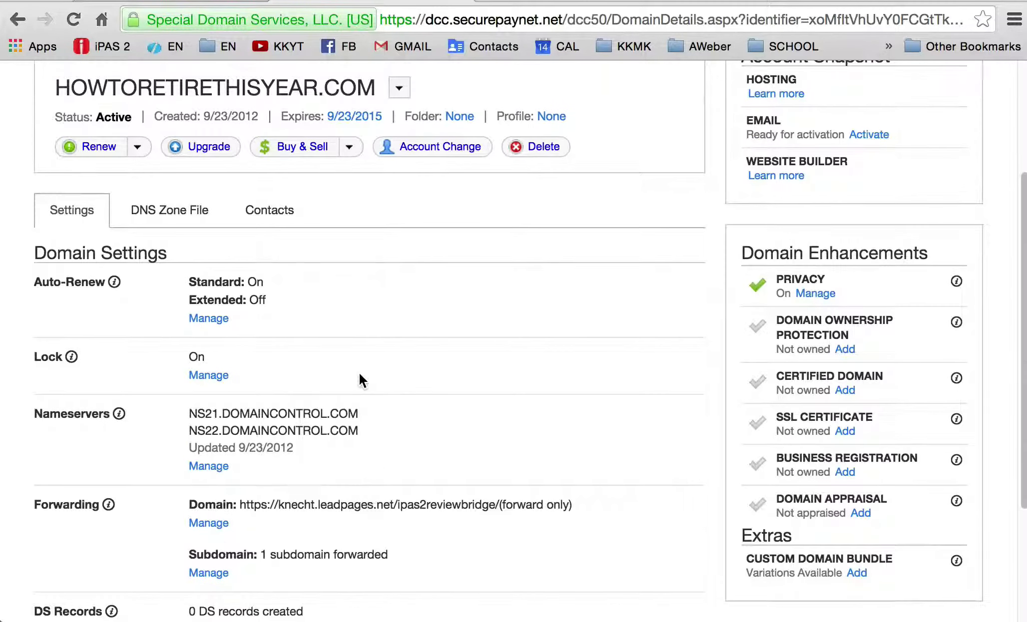
scroll(358, 372, up, 5)
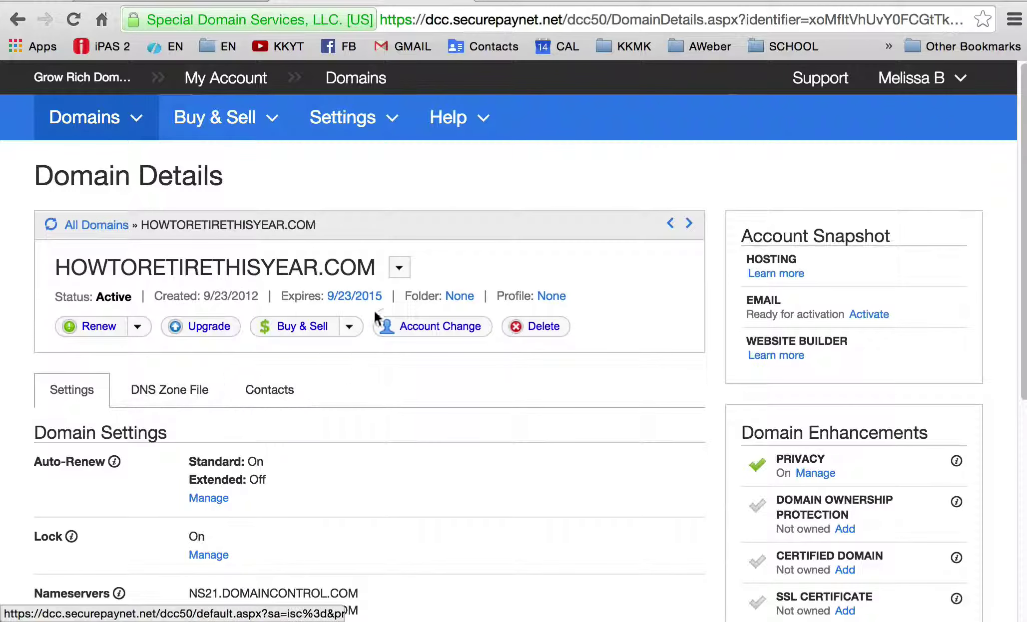
scroll(441, 358, down, 5)
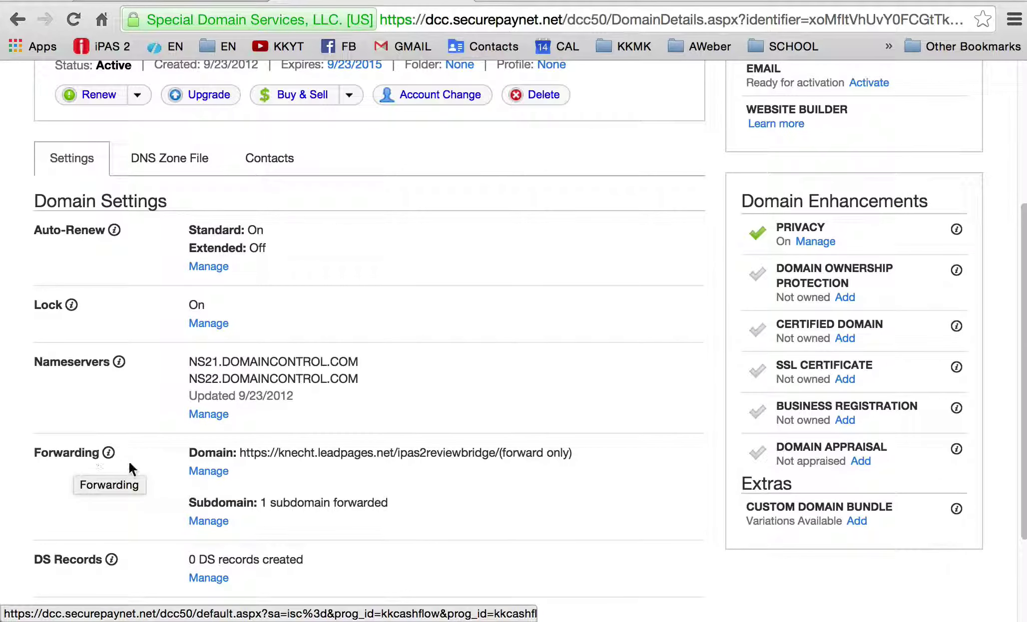
click(205, 473)
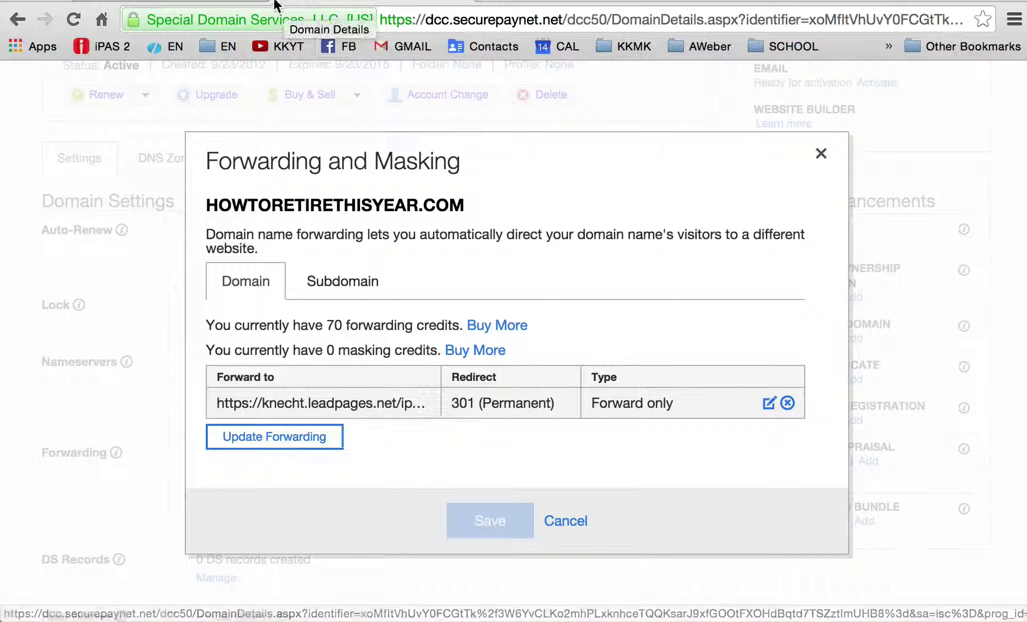
- Copy the Sales Page promo link from the iPAS2 Marketing Center and return to the forwarding dialog
click(227, 4)
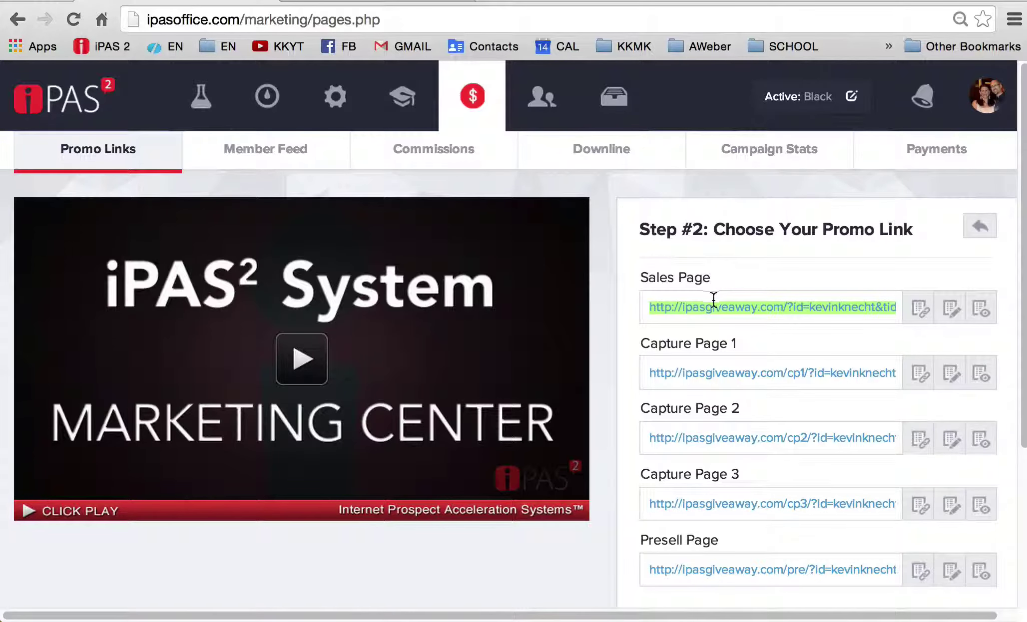
right_click(716, 308)
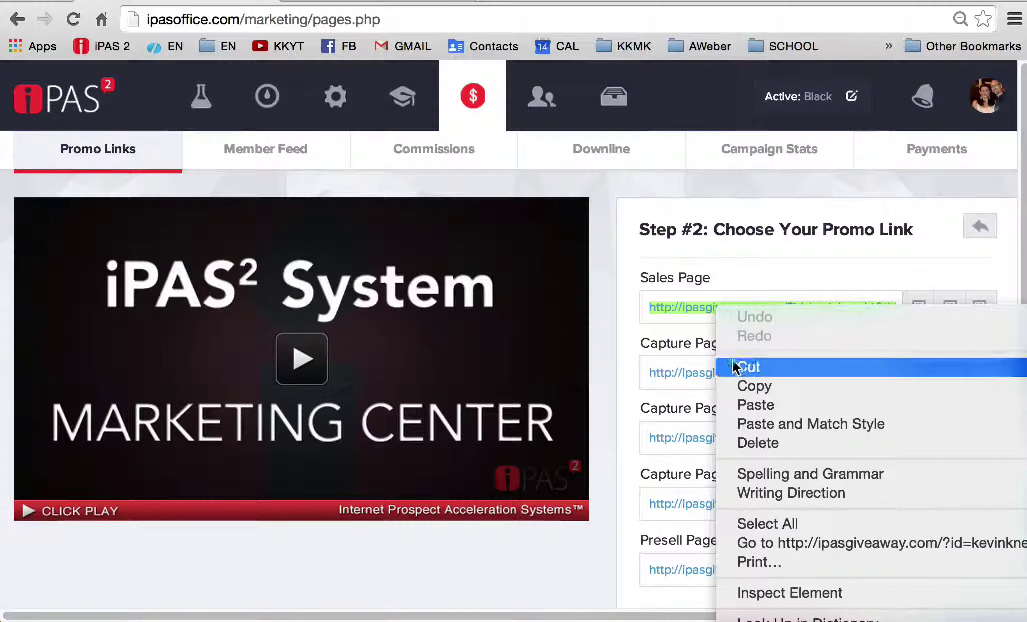
click(739, 387)
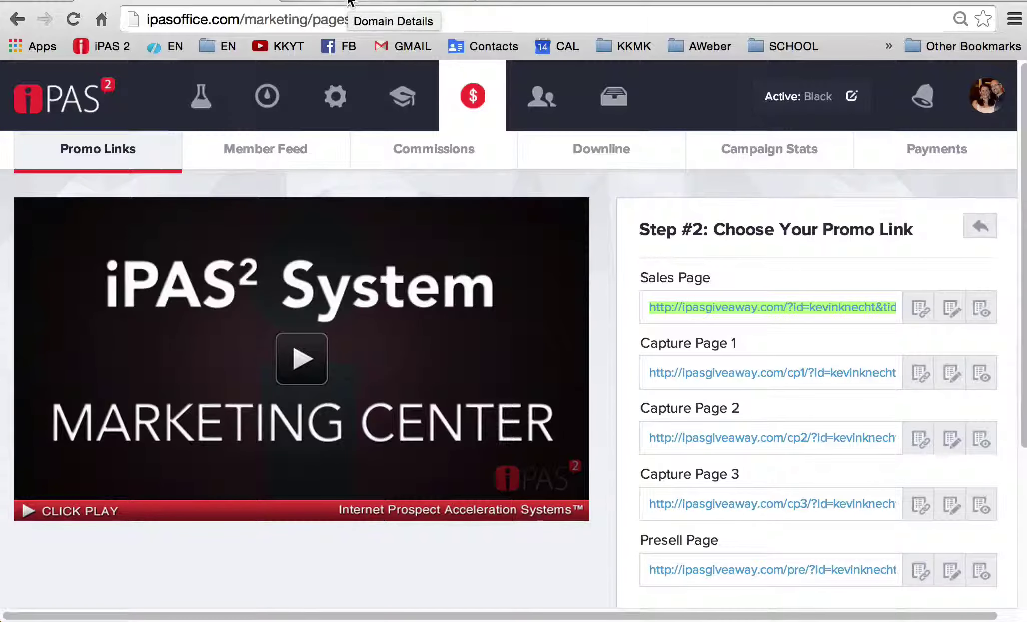
click(401, 3)
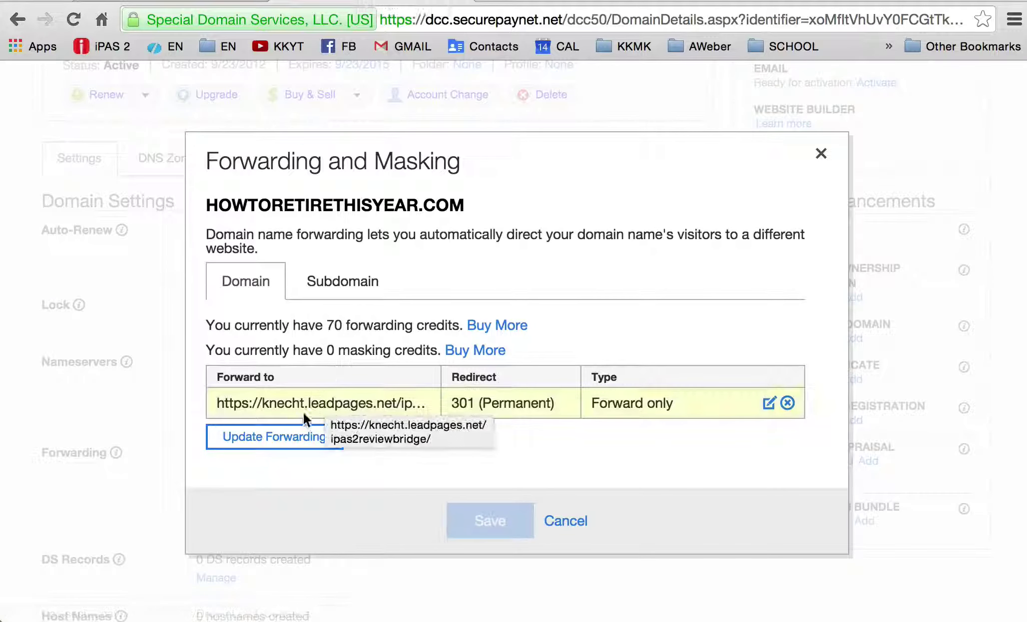
click(287, 435)
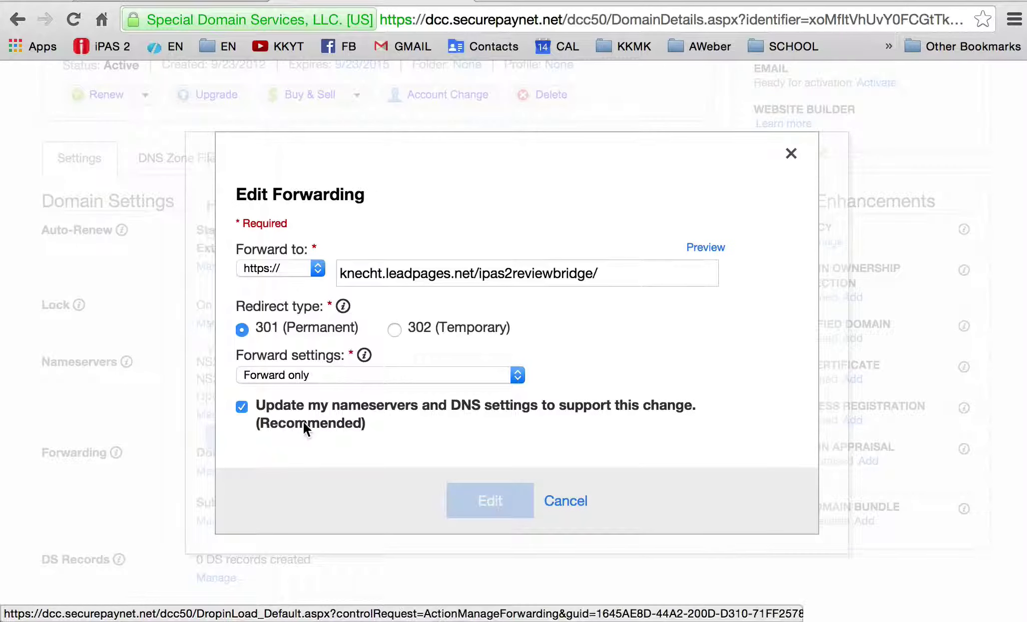
triple_click(400, 274)
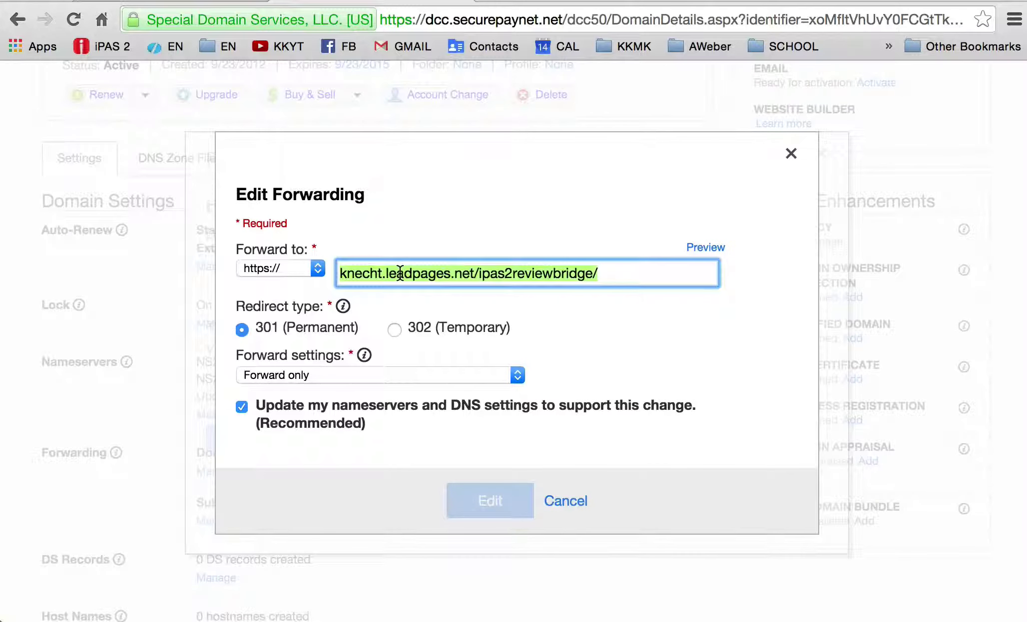
key(super+v)
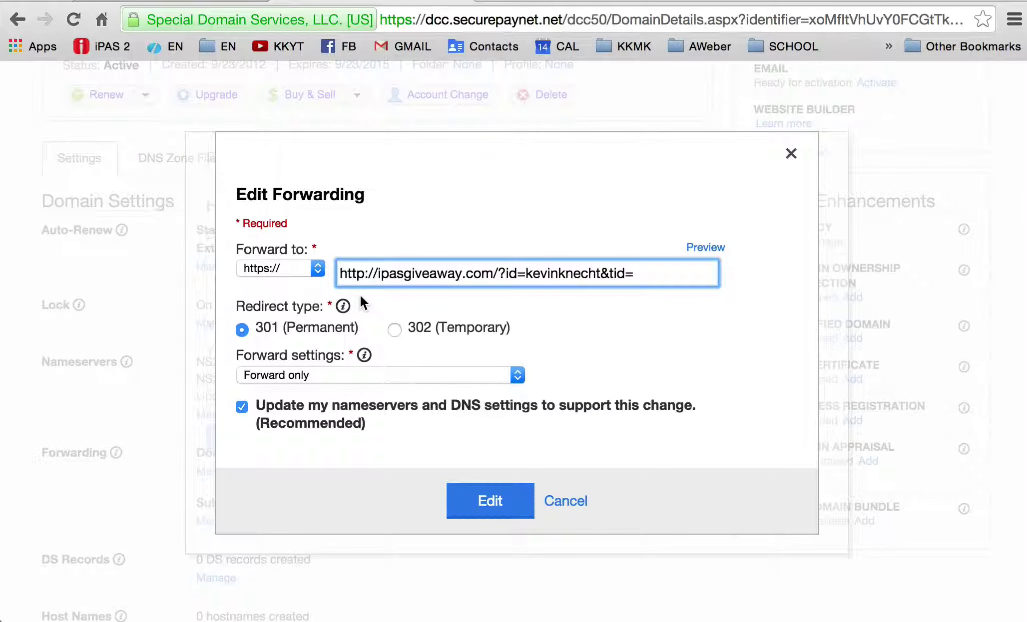
click(376, 273)
key(BackSpace)
key(BackSpace)
key(BackSpace)
key(BackSpace)
key(BackSpace)
key(BackSpace)
key(BackSpace)
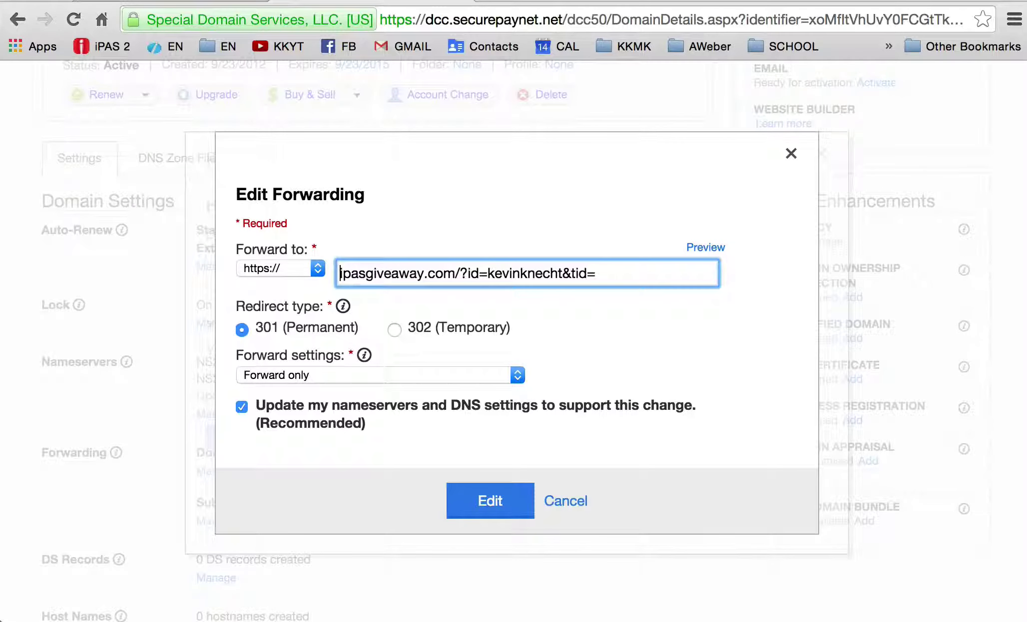
click(318, 269)
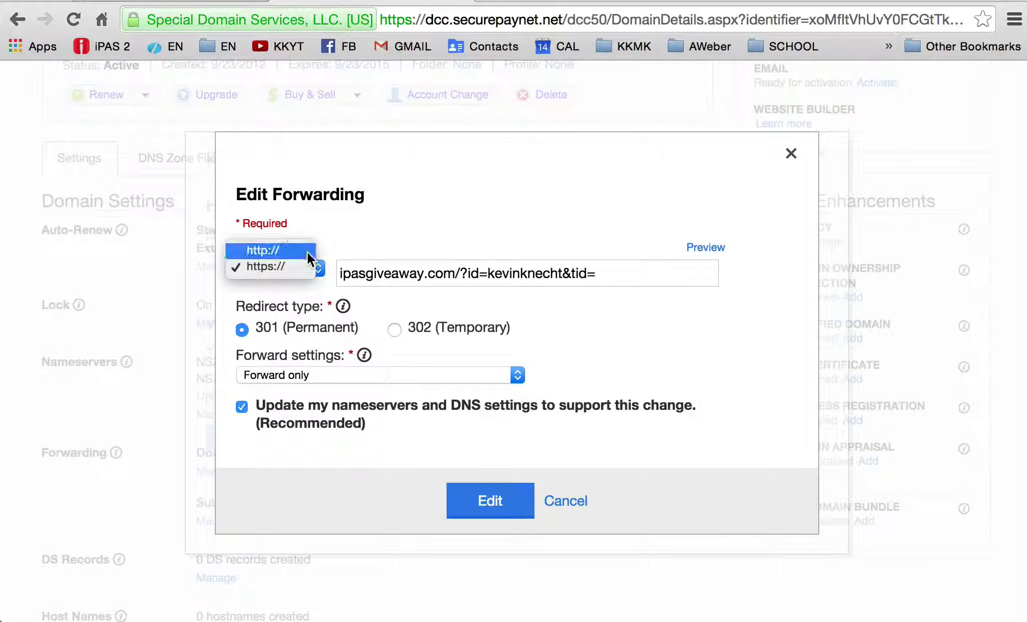
click(307, 252)
click(604, 276)
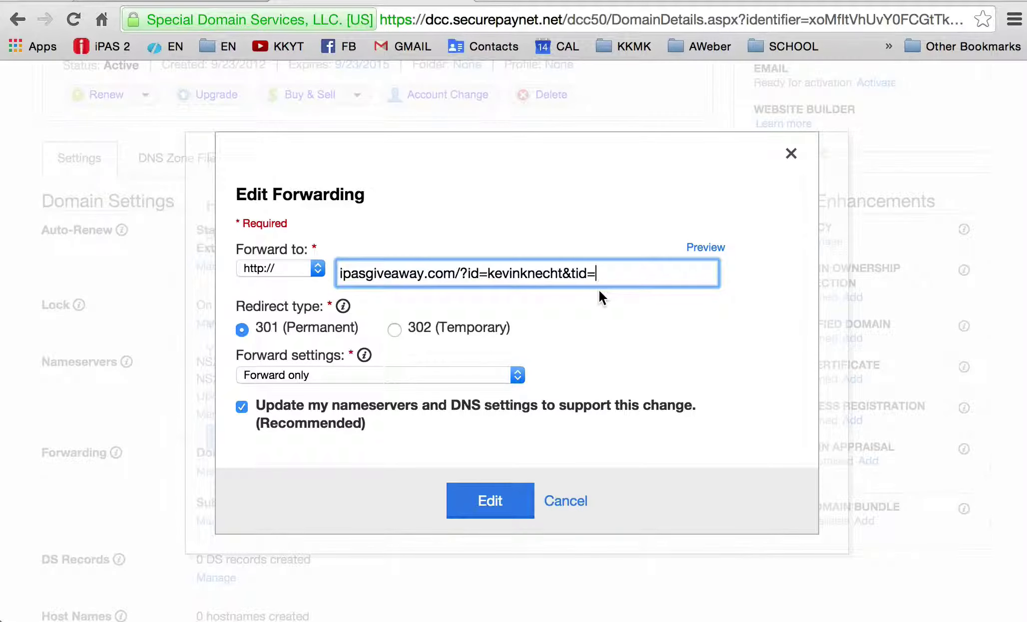
text(url)
- Highlight the "&tid=url" tracking part of the destination and close the forwarding editor without applying the changes
drag(565, 273, 615, 275)
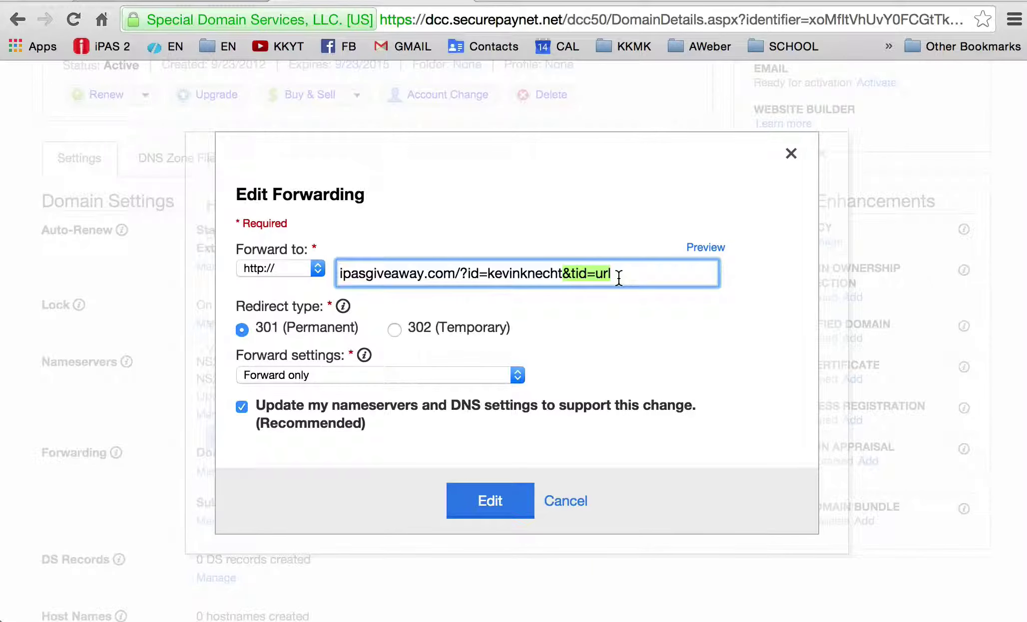
click(619, 278)
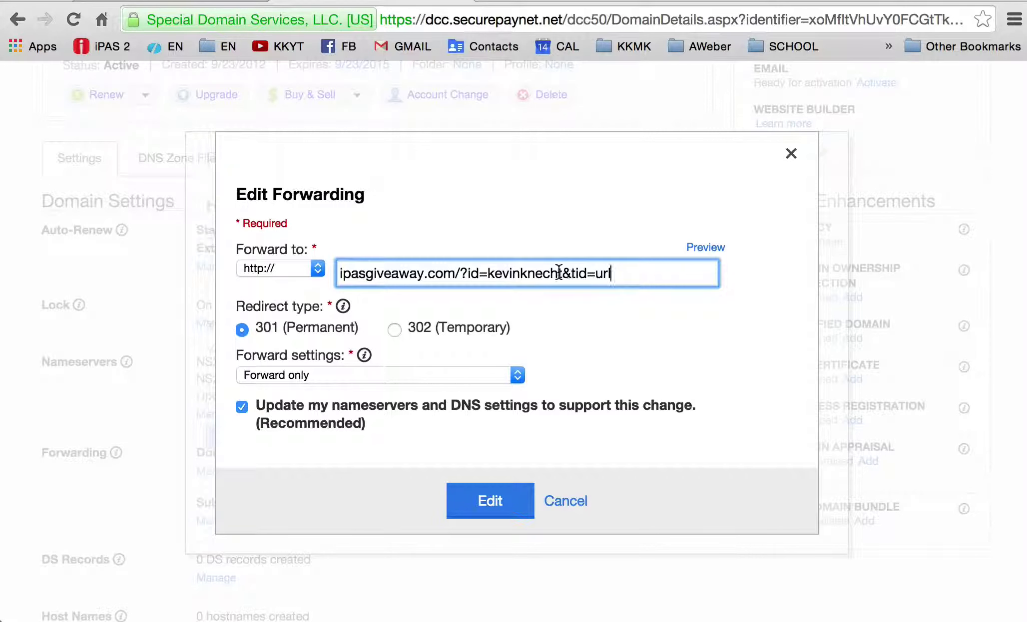
drag(563, 273, 608, 290)
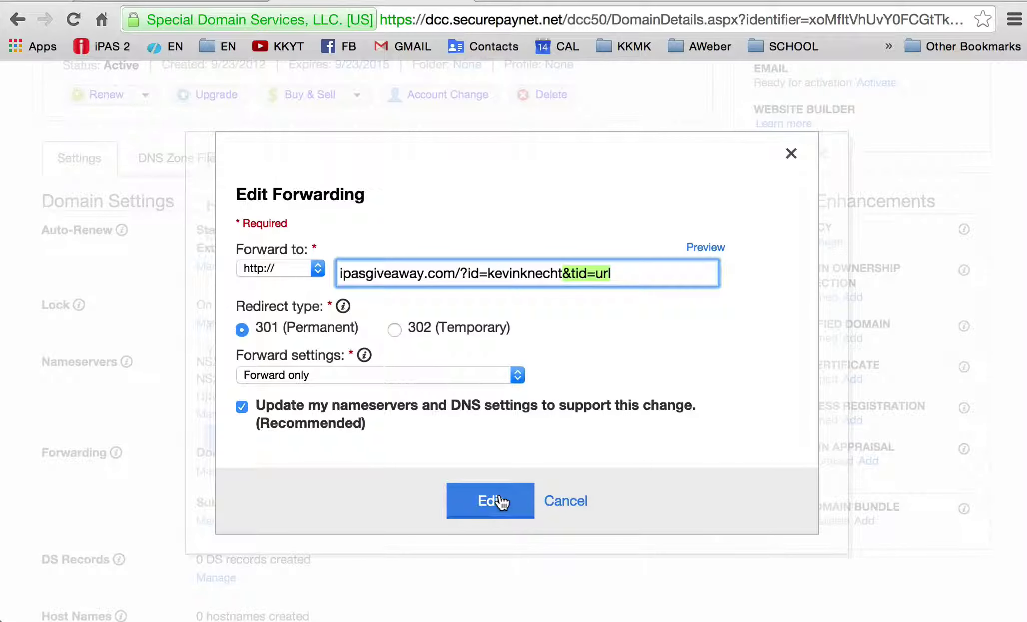
click(791, 155)
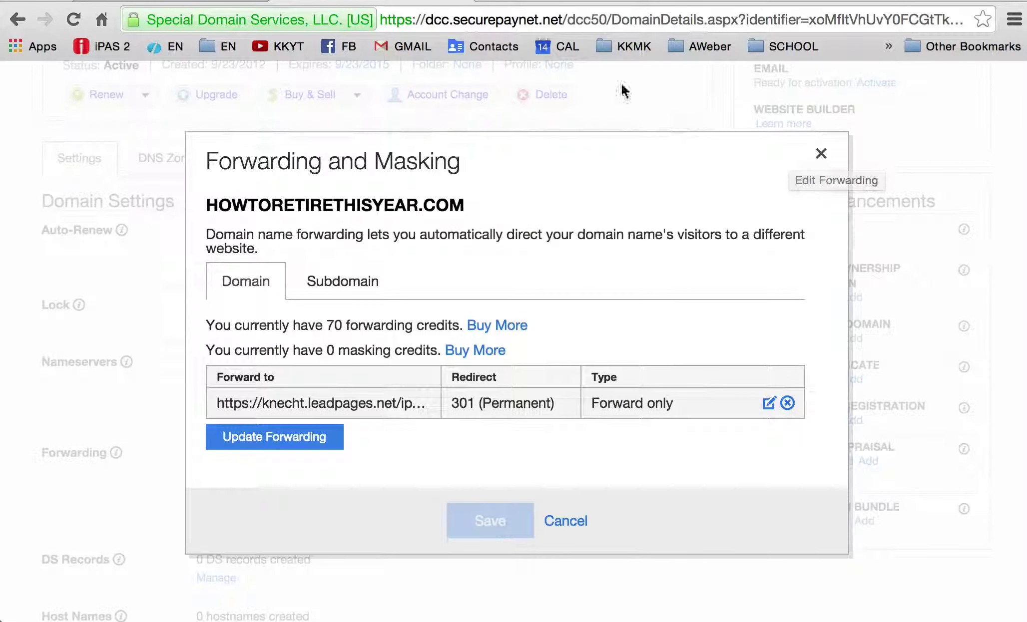
- Test the domain forwarding by opening howtoretirethisyear.com in a separate browser tab and look over the page it loads
click(491, 3)
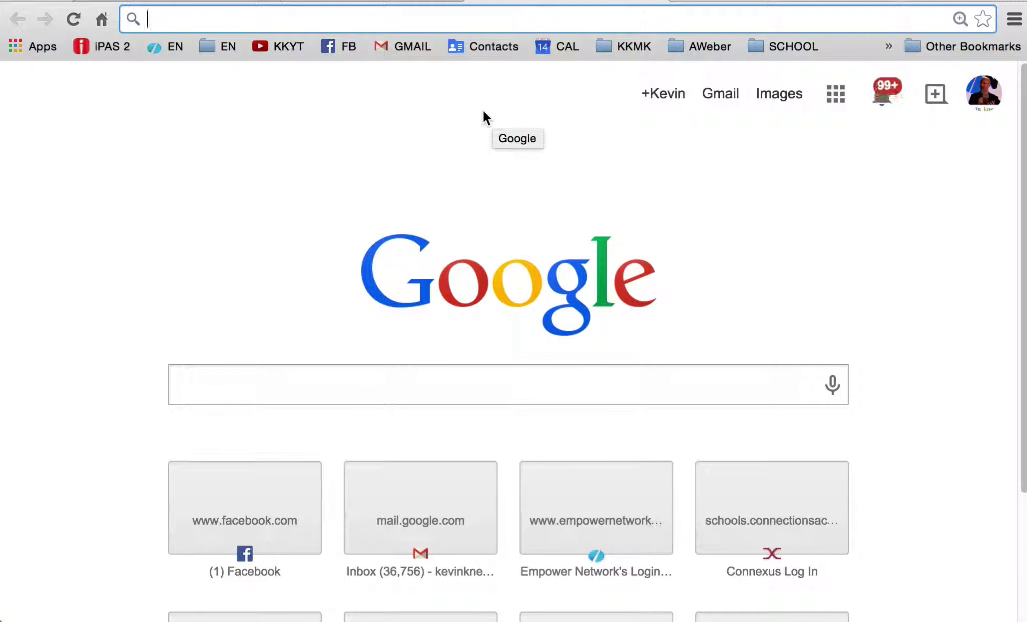
text(howtor)
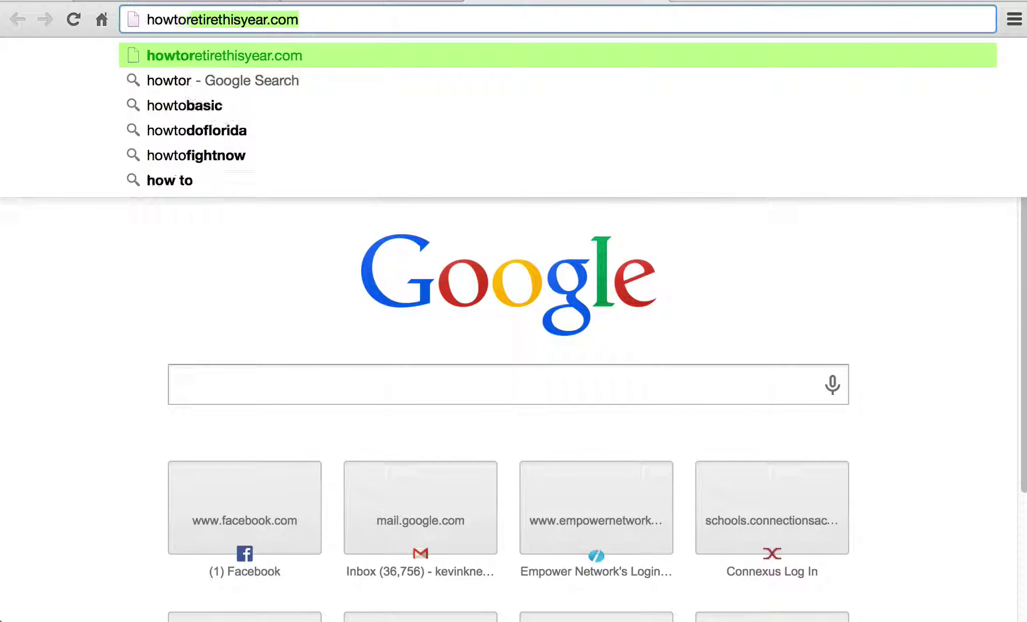
text(etirethisyea)
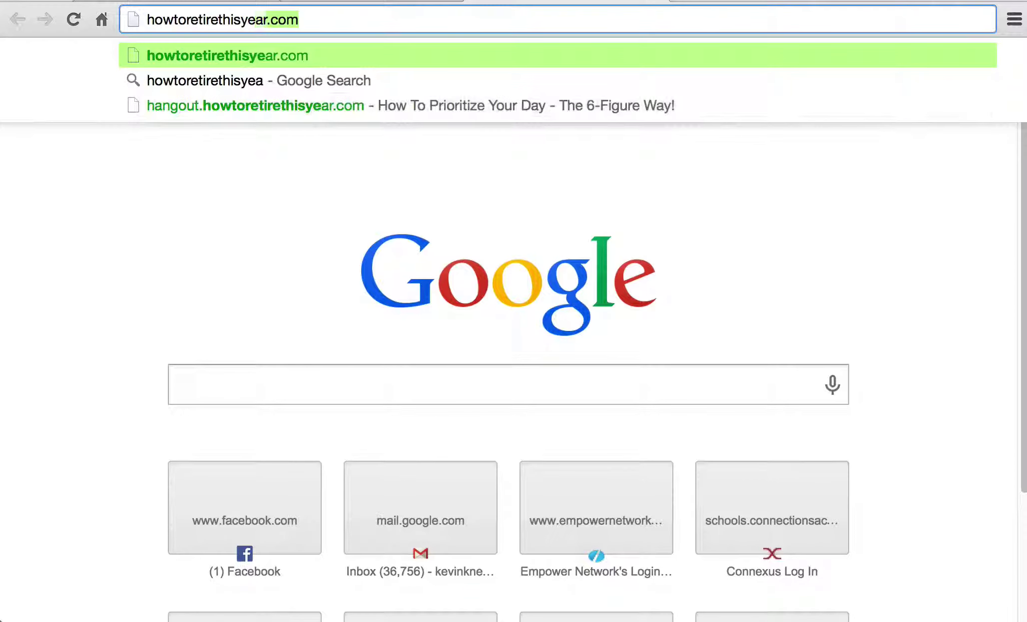
text(r.com)
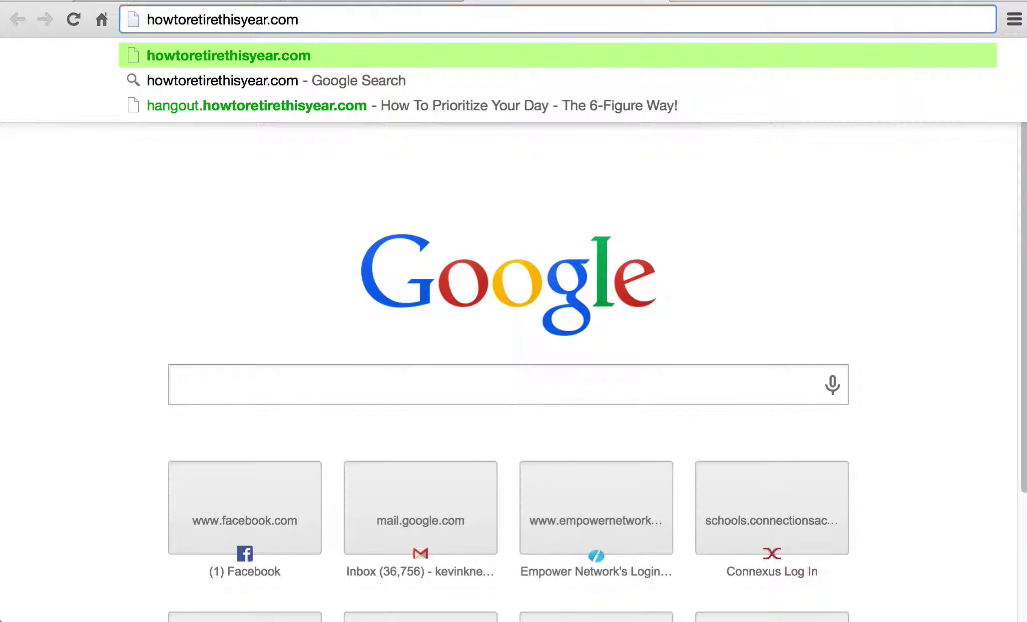
key(Return)
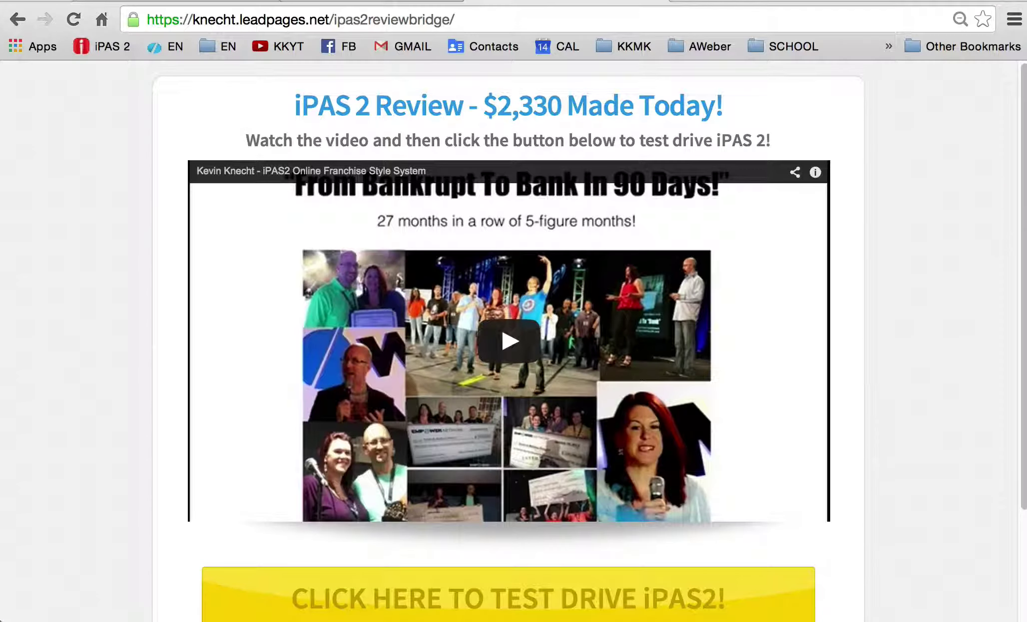
scroll(241, 293, down, 4)
scroll(241, 294, up, 4)
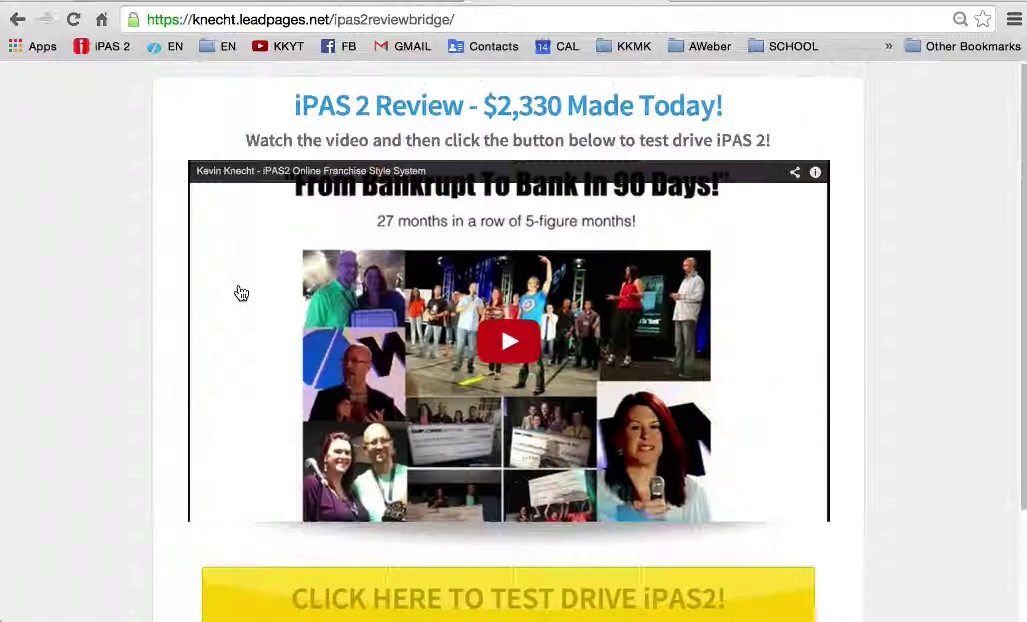
scroll(298, 317, down, 3)
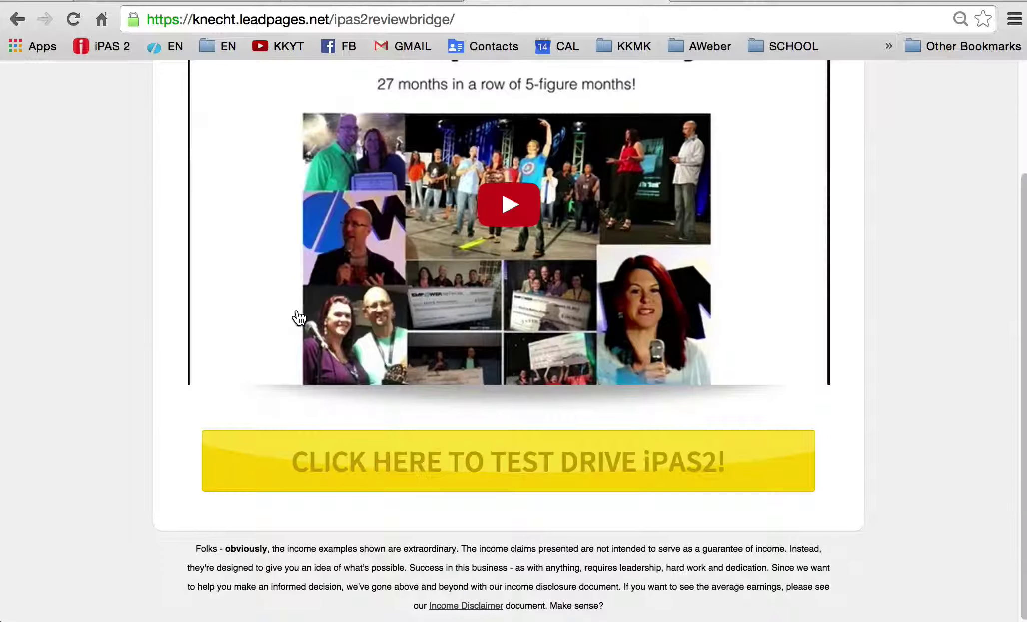
scroll(298, 316, up, 3)
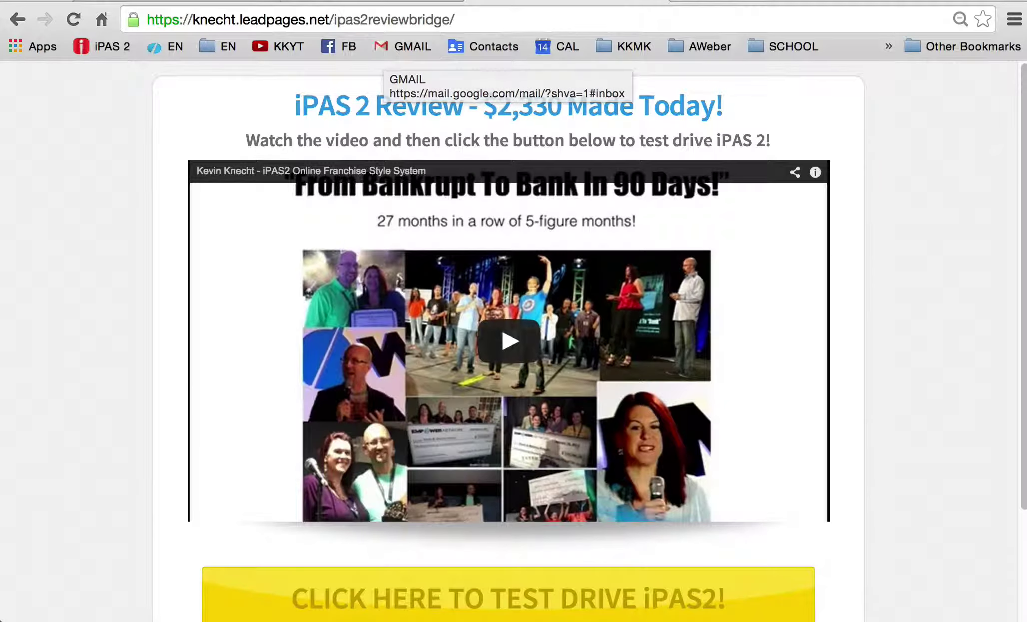
- Return to the howtoretirethisyear.com domain details and close the Forwarding and Masking dialog without saving
click(360, 1)
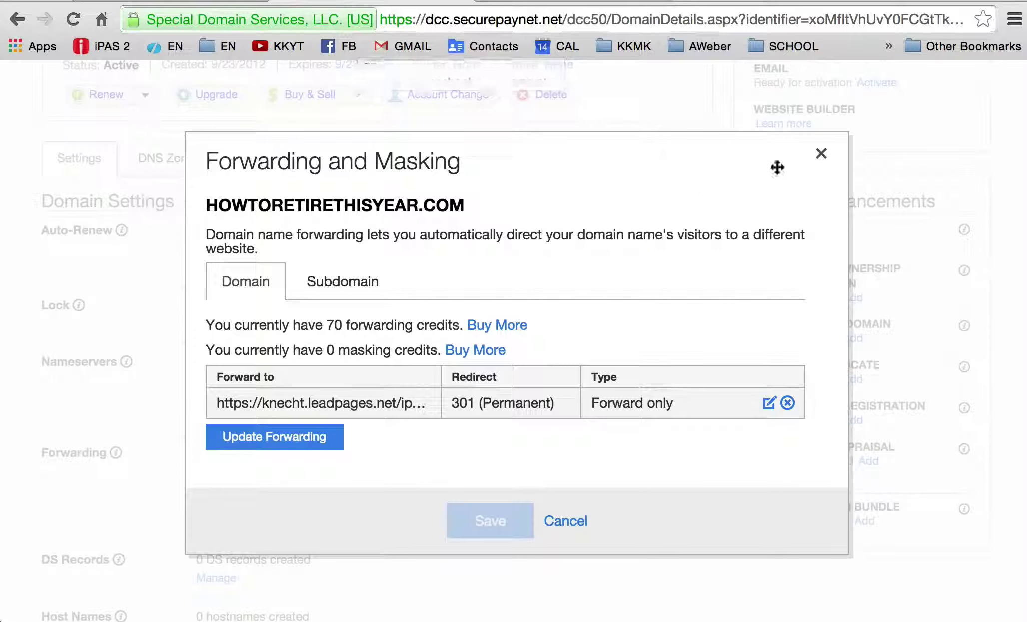
click(821, 154)
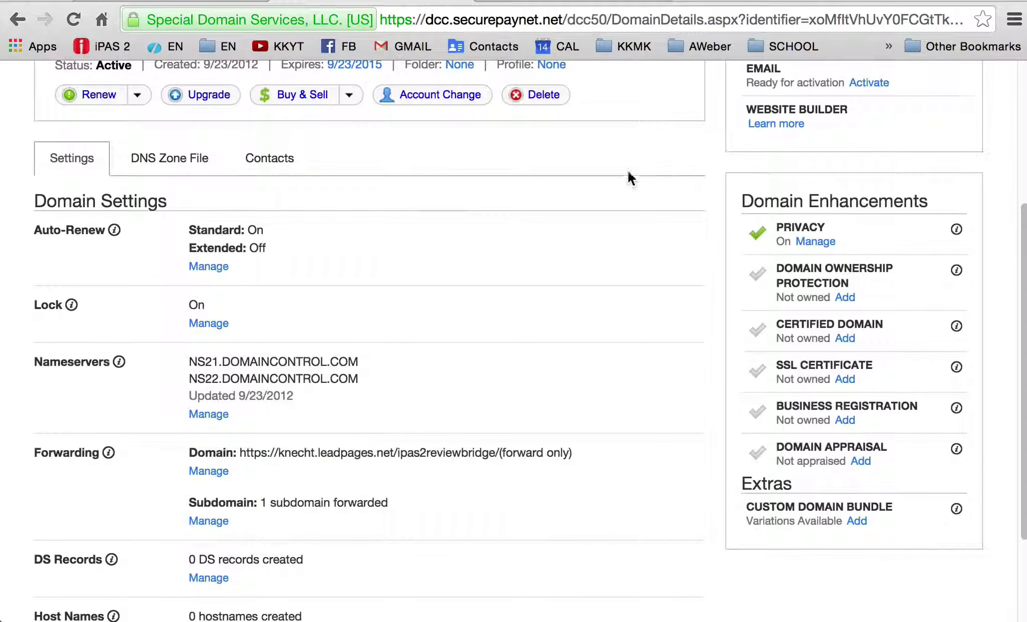
scroll(627, 171, up, 5)
- Review the promo links in the iPAS2 Marketing Center and return to the howtoretirethisyear.com domain details
click(164, 4)
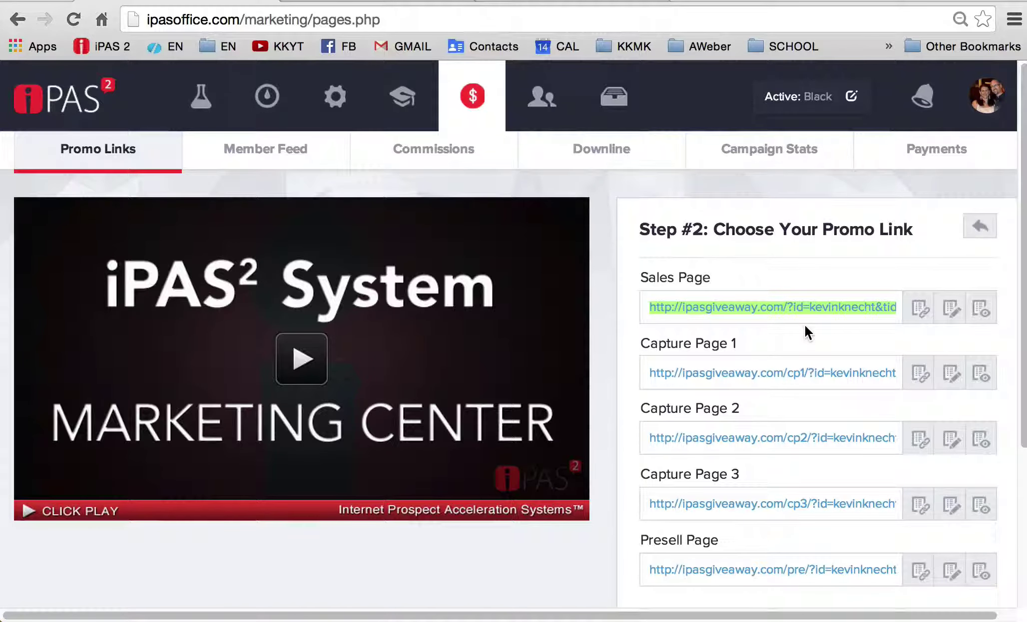
mouse_move(559, 114)
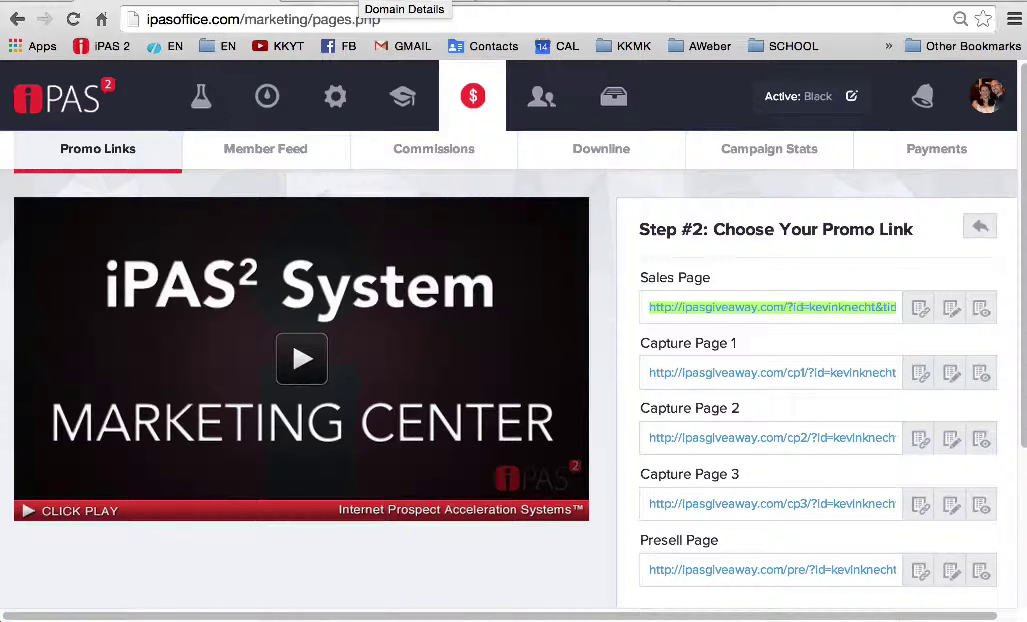
click(379, 2)
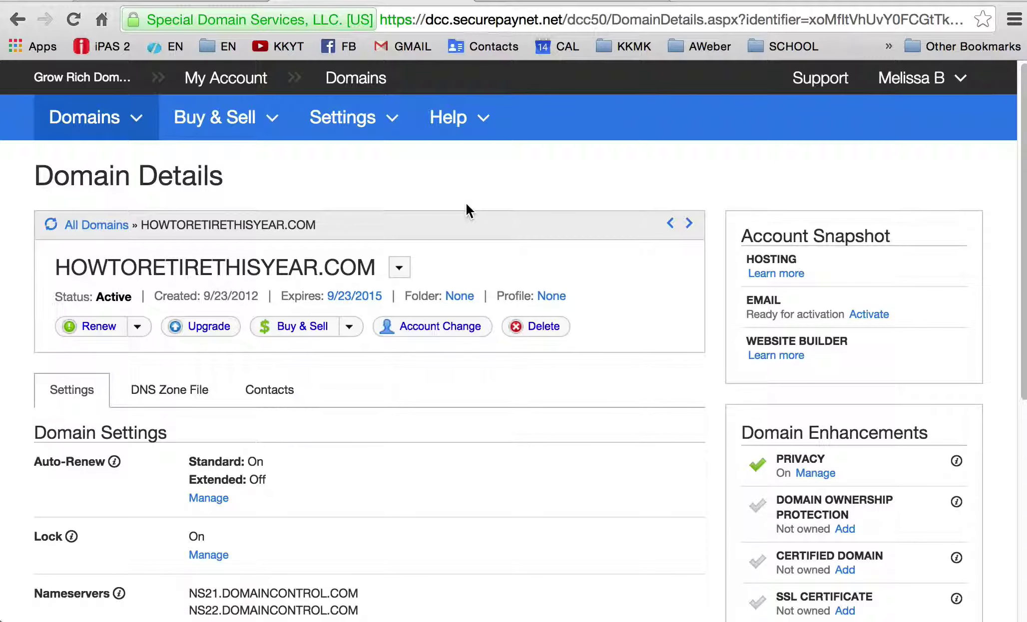
- Leave the domain details and go to the growrichdomains.com website
click(54, 90)
click(155, 20)
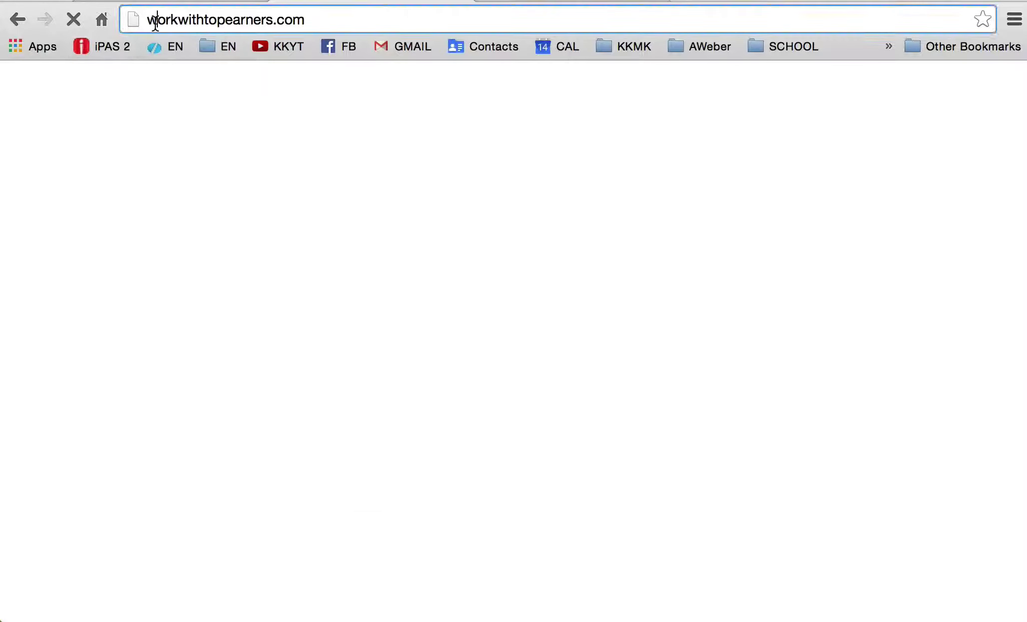
text(grow)
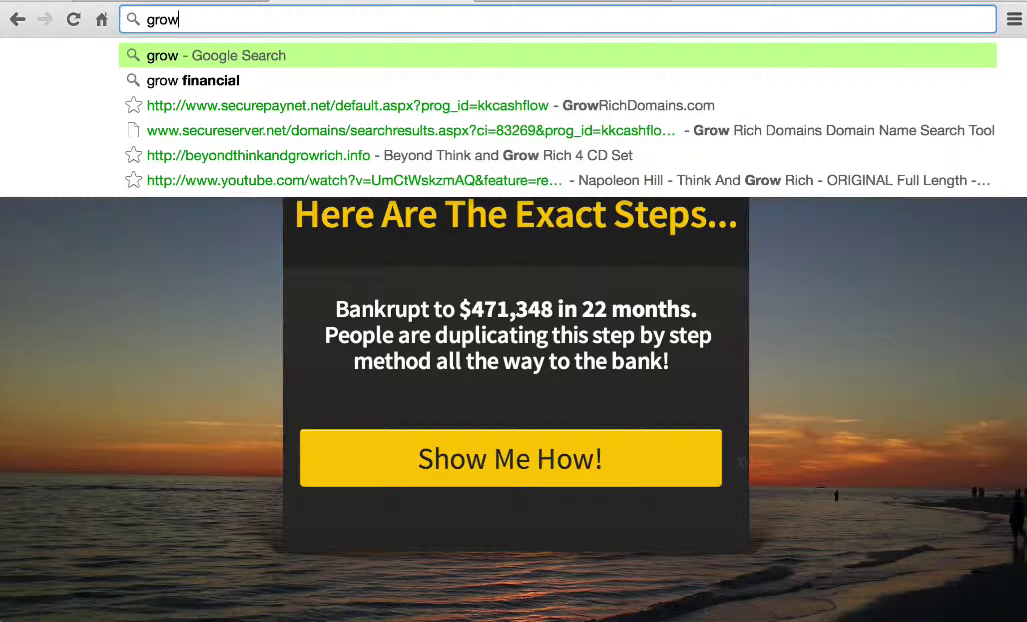
text(richdomains.com)
key(Return)
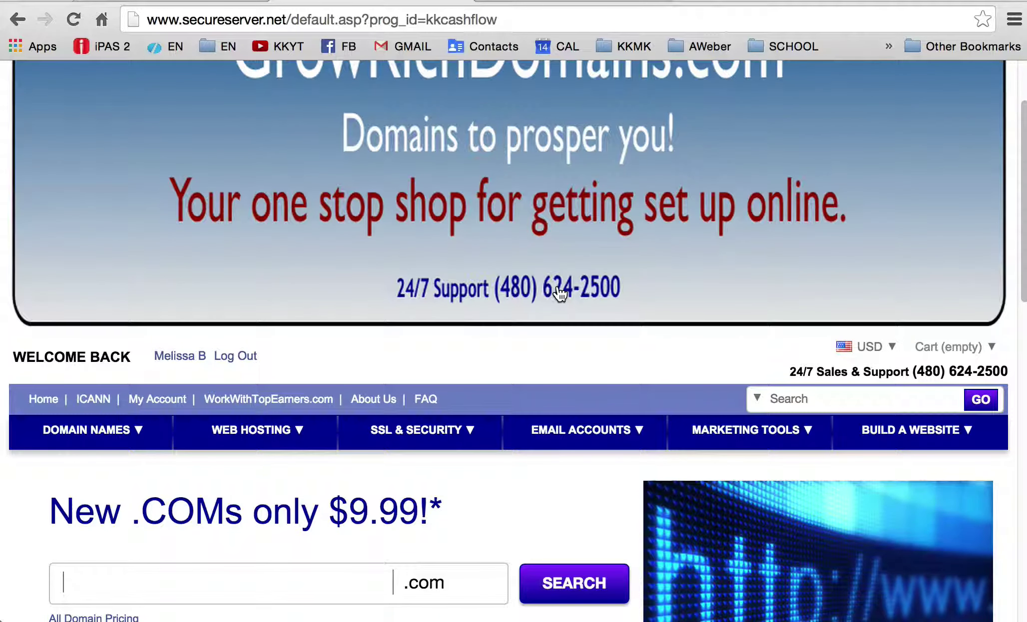
- Examine the GrowRichDomains.com home page, from the banner with the support contact down to the domain search area
scroll(560, 294, up, 3)
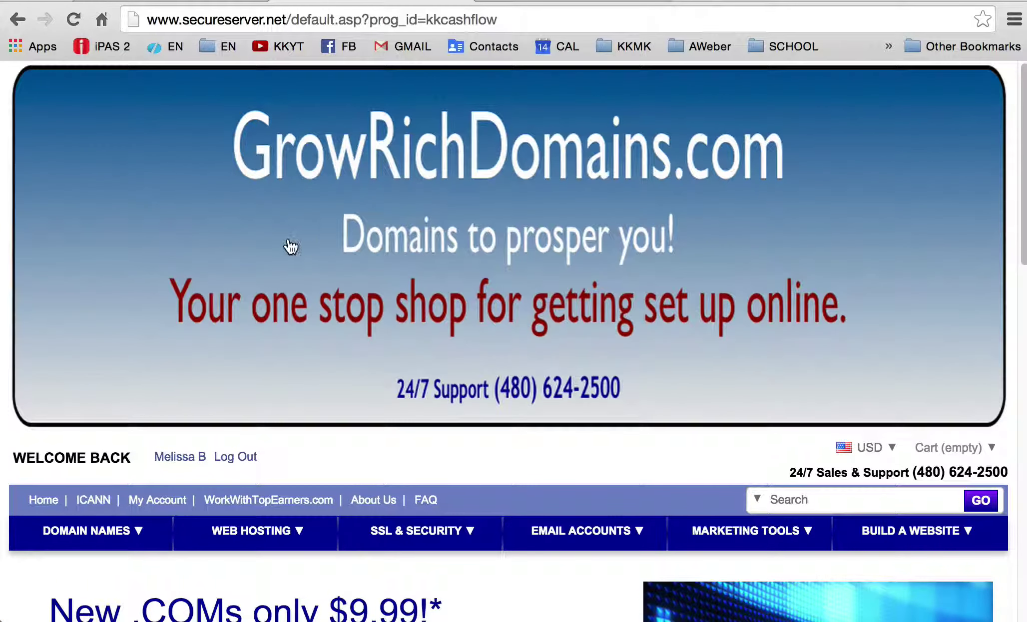
scroll(305, 229, down, 3)
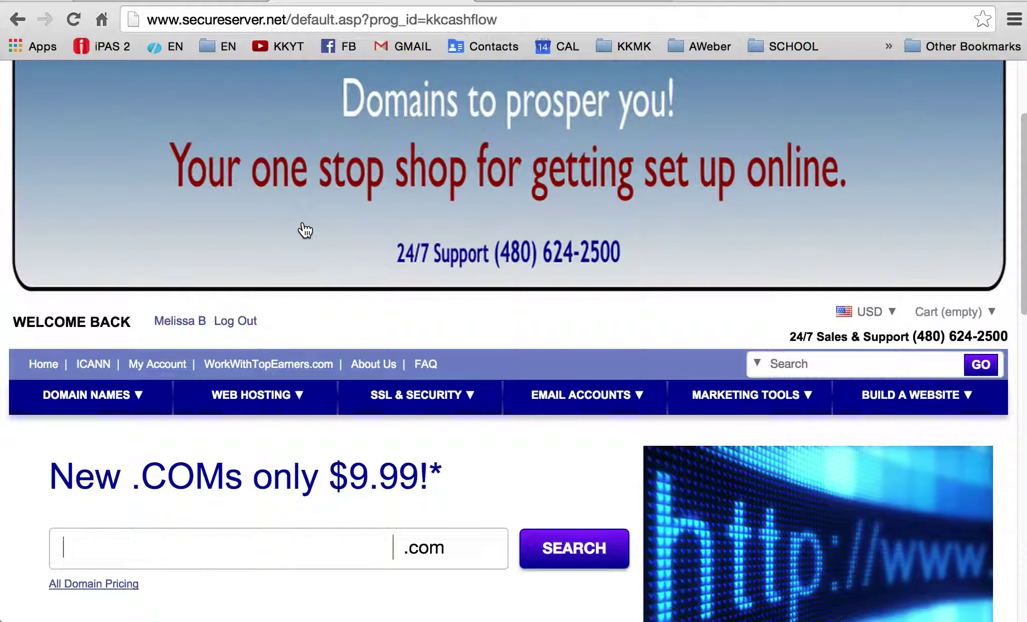
scroll(305, 230, up, 3)
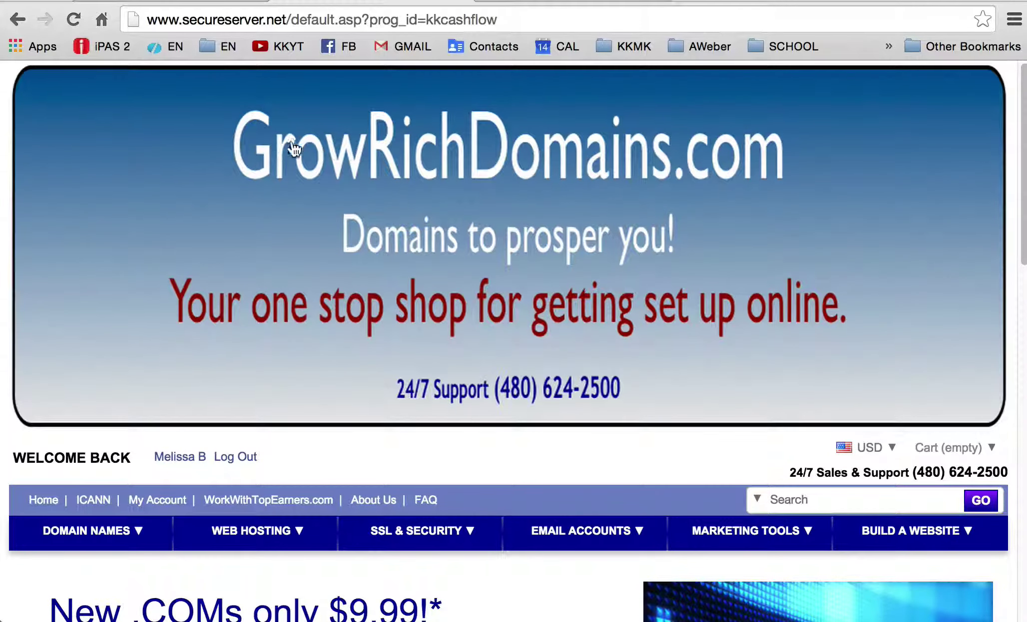
scroll(487, 159, down, 3)
scroll(487, 159, down, 7)
scroll(442, 269, up, 10)
scroll(480, 144, down, 1)
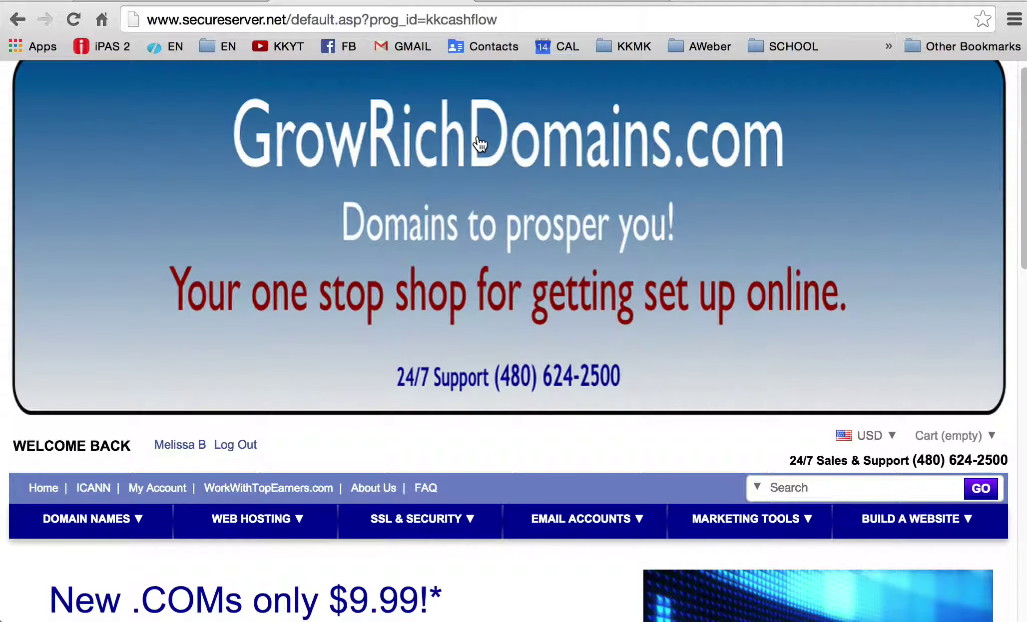
scroll(480, 144, up, 1)
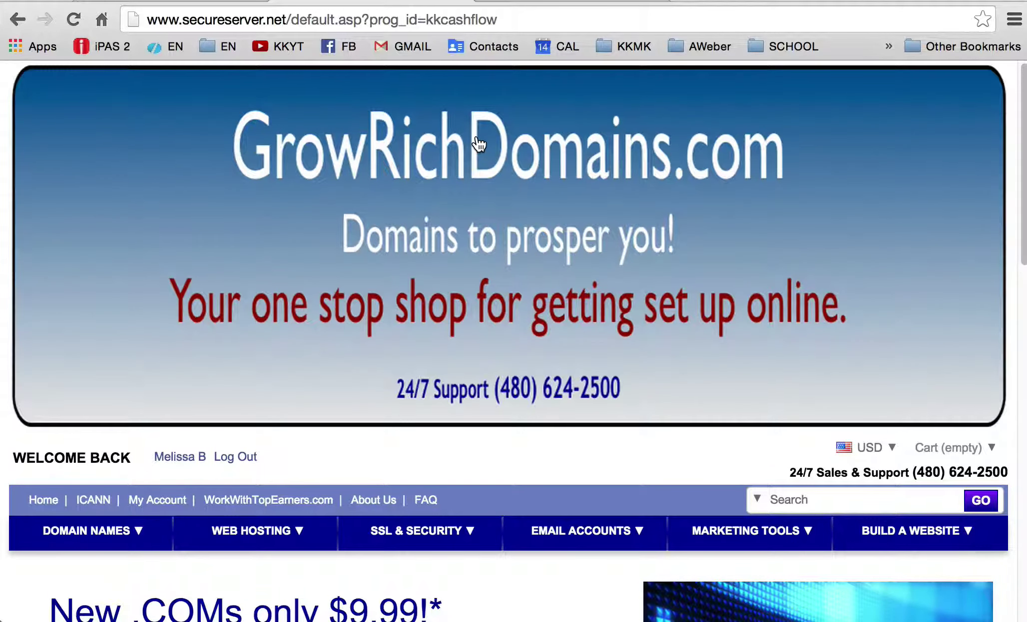